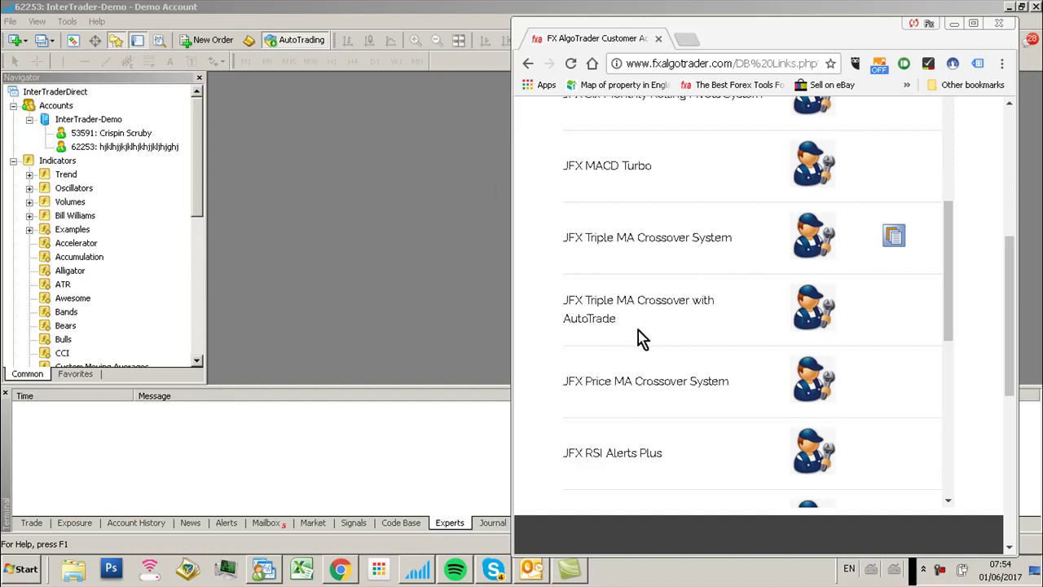
# Save the FX AlgoTrader Package (3) zip to Downloads and open it to reveal the FXA Triple MA Crossover AT (JFX) installer.
pyautogui.click(811, 312)
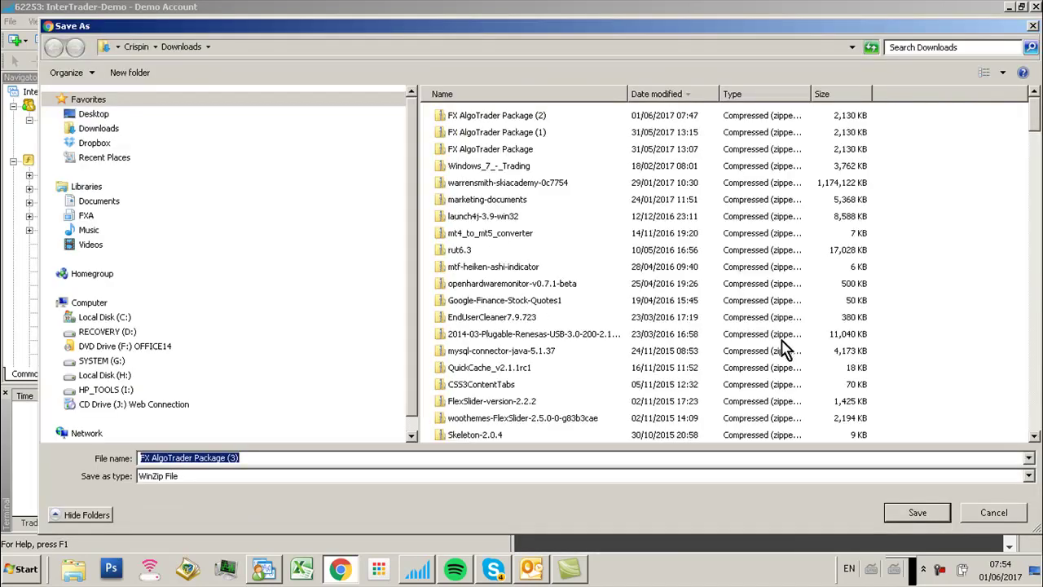
pyautogui.click(909, 517)
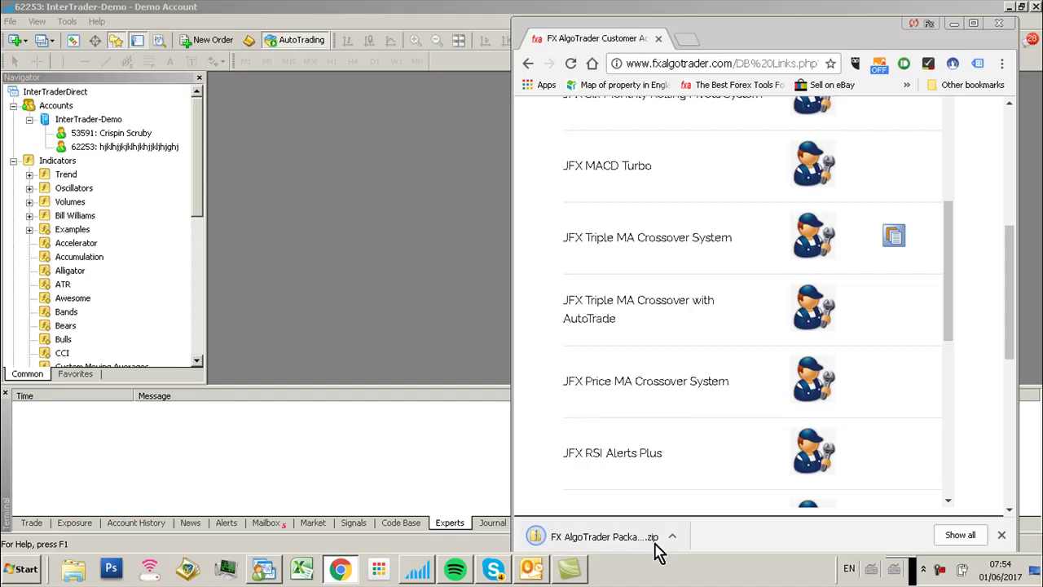
pyautogui.click(673, 539)
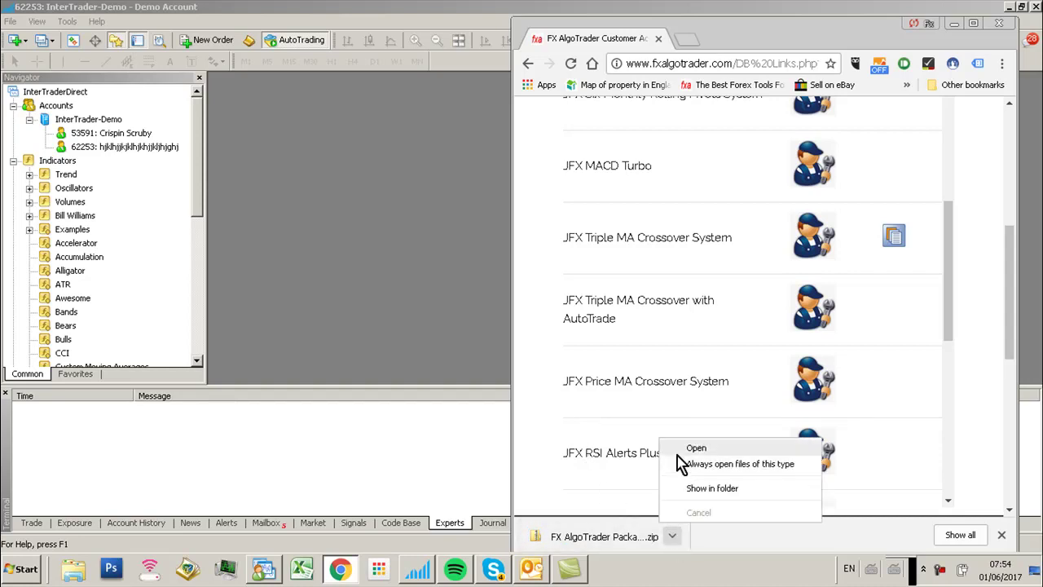
pyautogui.click(679, 448)
# Launch the FXA Triple MA Crossover installer from the zip and dismiss the antivirus popup.
pyautogui.doubleClick(652, 202)
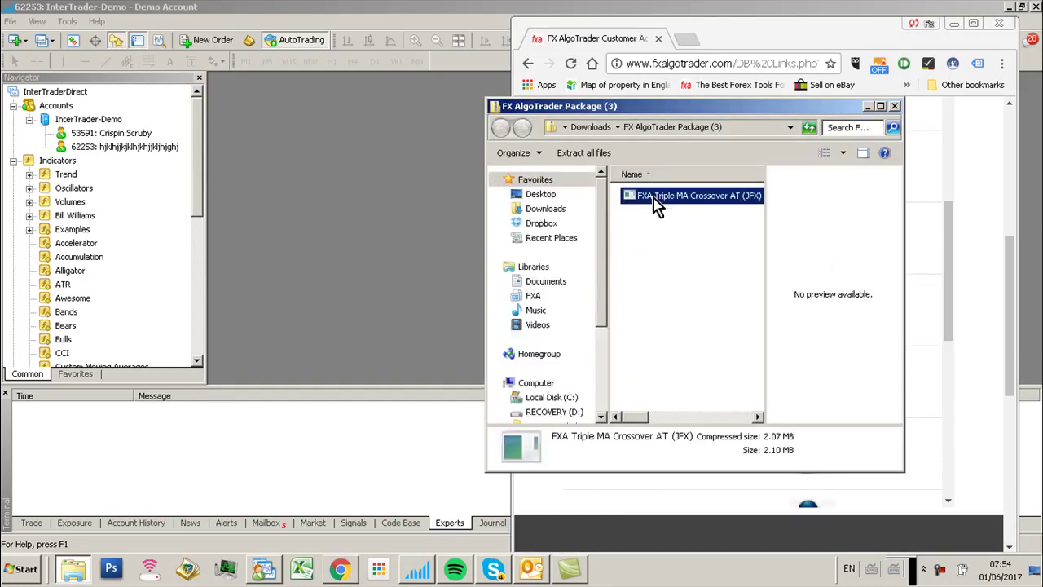
pyautogui.click(547, 298)
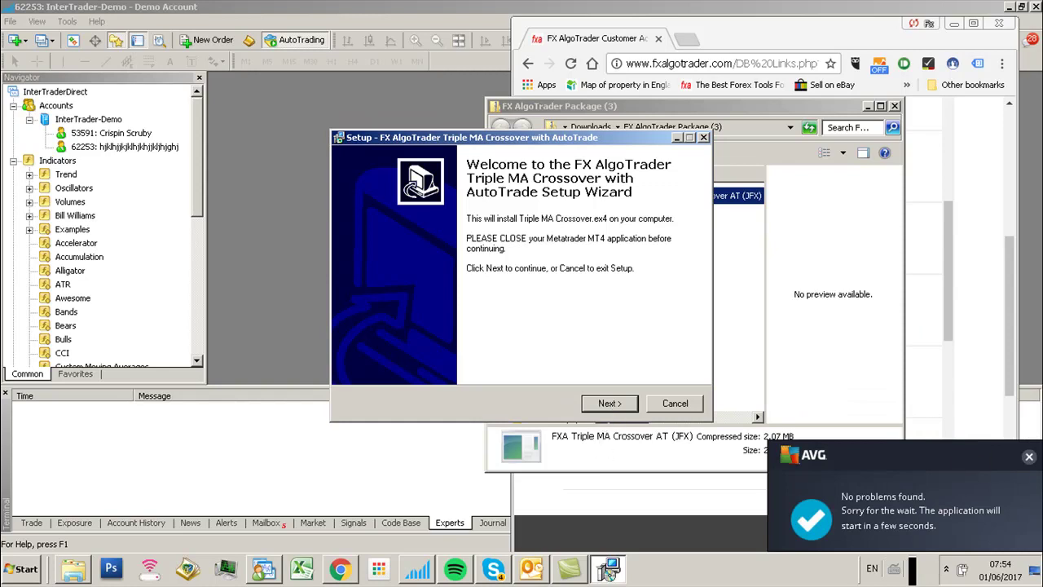
pyautogui.click(1028, 458)
# Accept the licence agreement and clear the suggested destination path.
pyautogui.click(610, 402)
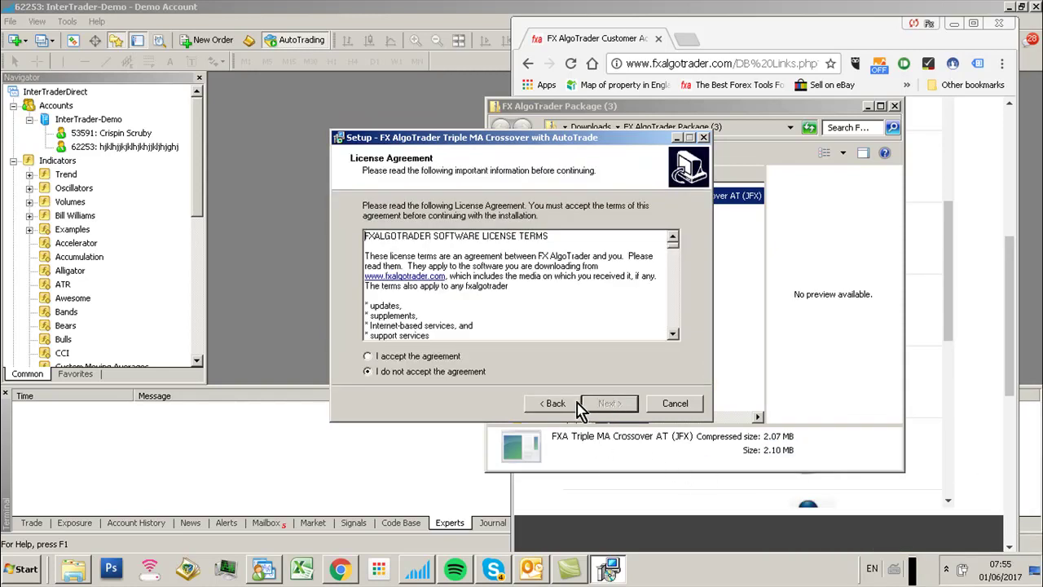
pyautogui.click(379, 359)
pyautogui.click(613, 407)
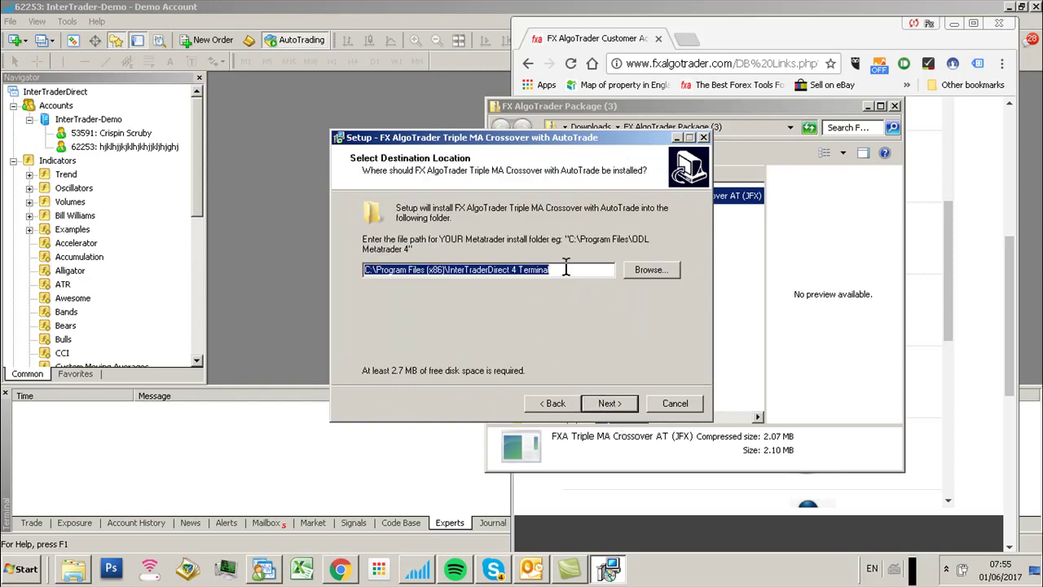
pyautogui.press('Delete')
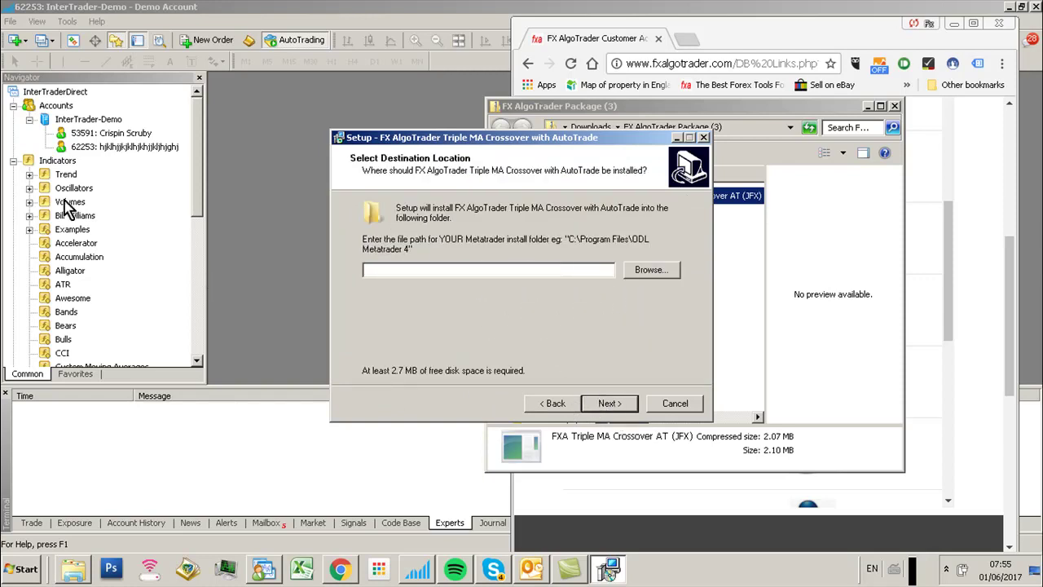
# Copy the MetaTrader 4 data folder's address as text via File > Open Data Folder.
pyautogui.click(9, 21)
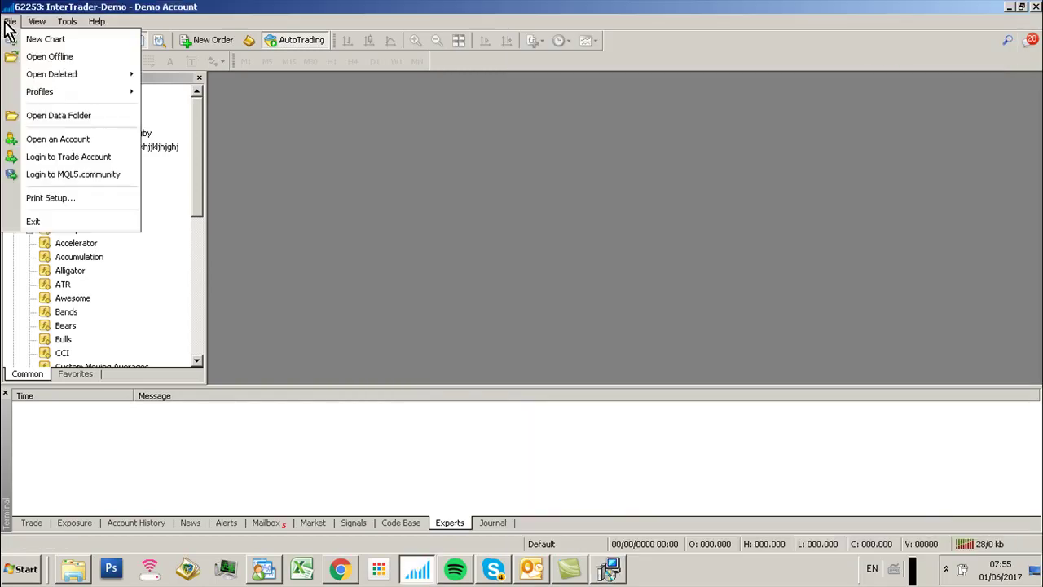
pyautogui.click(34, 119)
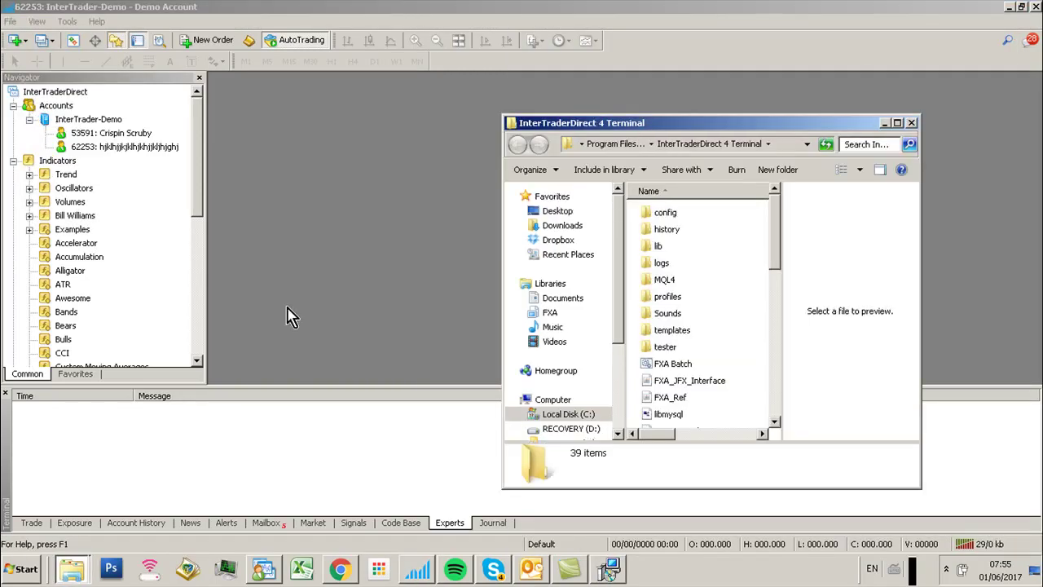
pyautogui.moveTo(616, 129); pyautogui.dragTo(328, 113)
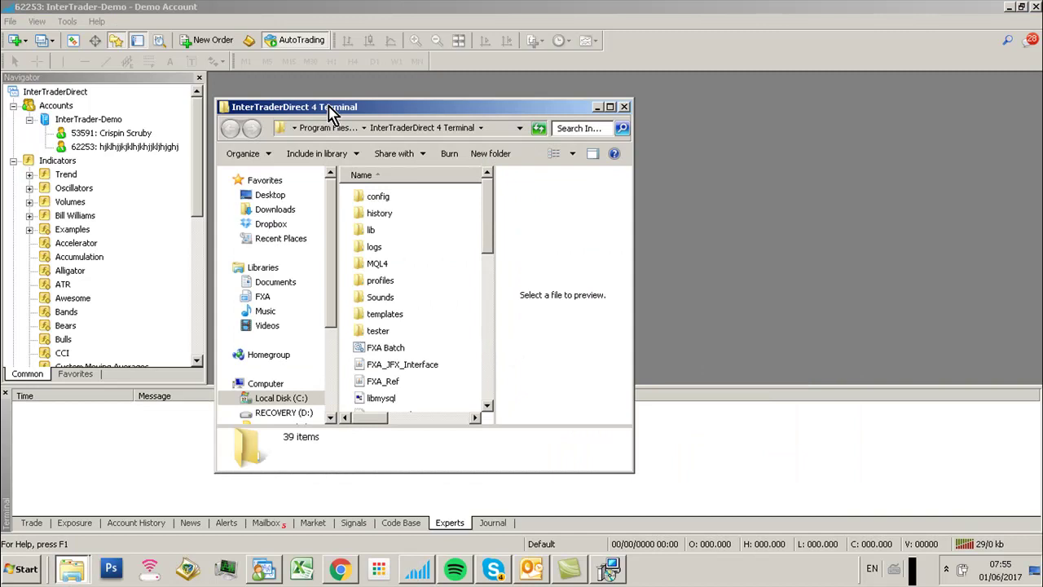
pyautogui.rightClick(498, 136)
pyautogui.click(536, 154)
pyautogui.click(624, 107)
# Paste C:\Program Files (x86)\InterTraderDirect 4 Terminal as the install path and complete the installation.
pyautogui.click(611, 570)
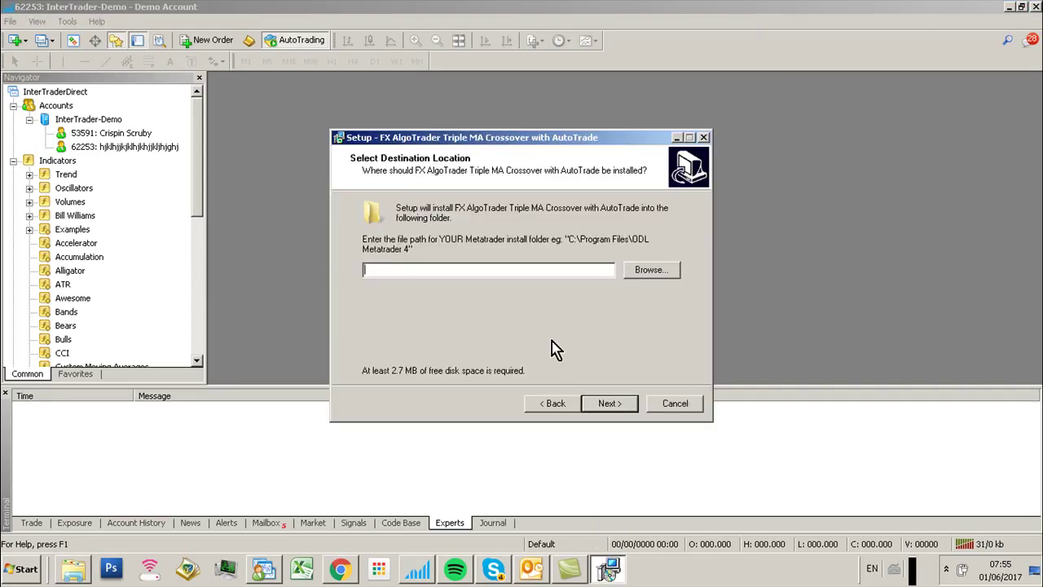
pyautogui.rightClick(494, 271)
pyautogui.click(522, 327)
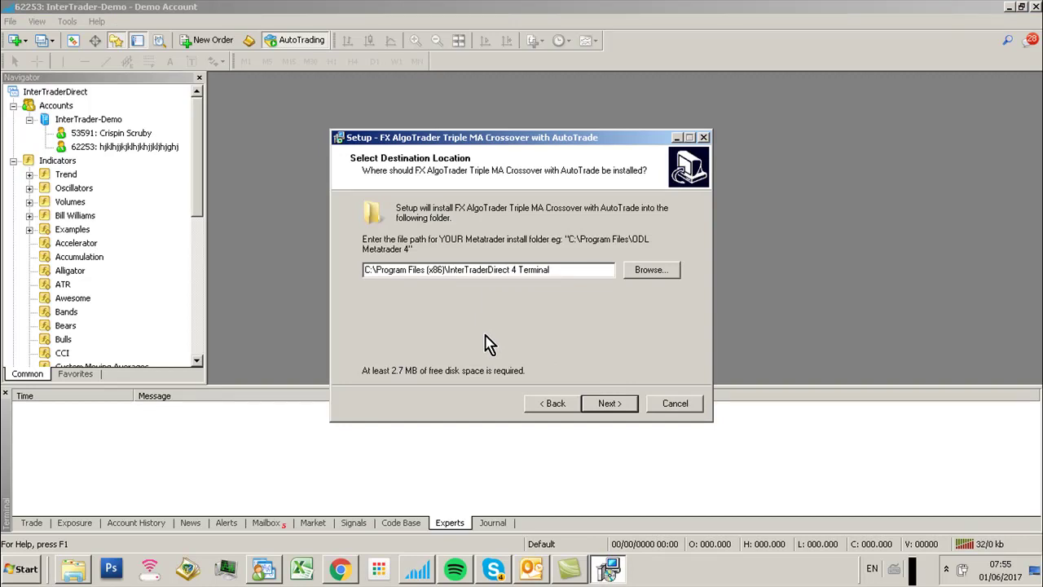
pyautogui.click(604, 405)
pyautogui.click(603, 406)
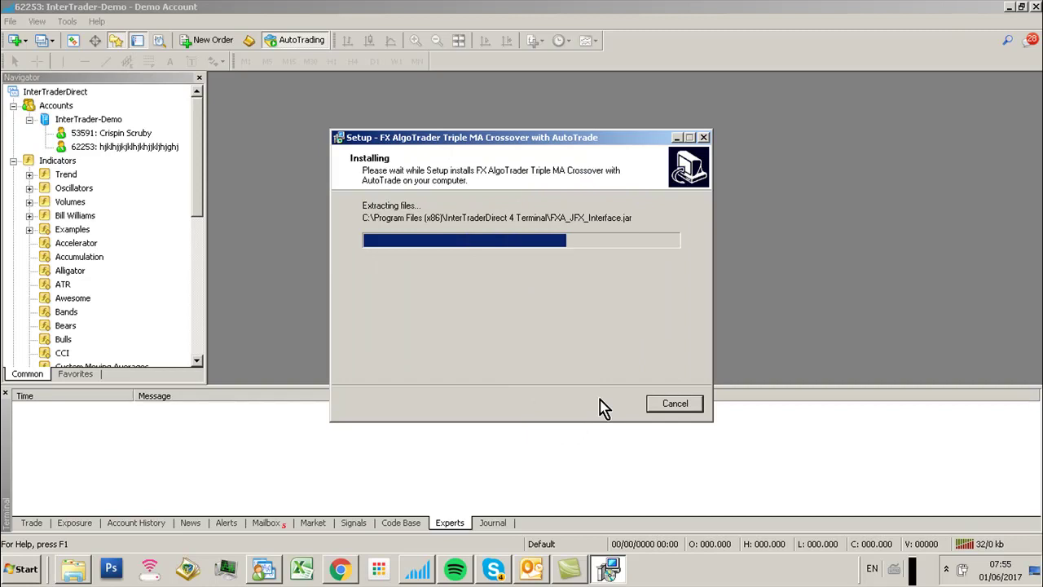
pyautogui.click(593, 408)
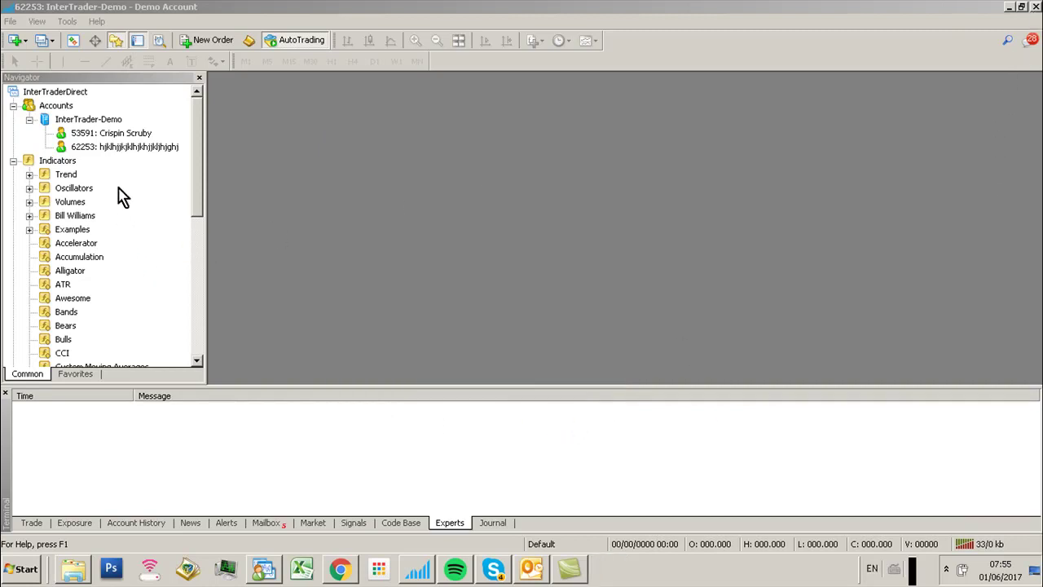
# Refresh the Navigator to pick up the new EA and open a new EURUSD chart.
pyautogui.moveTo(203, 123); pyautogui.dragTo(193, 98)
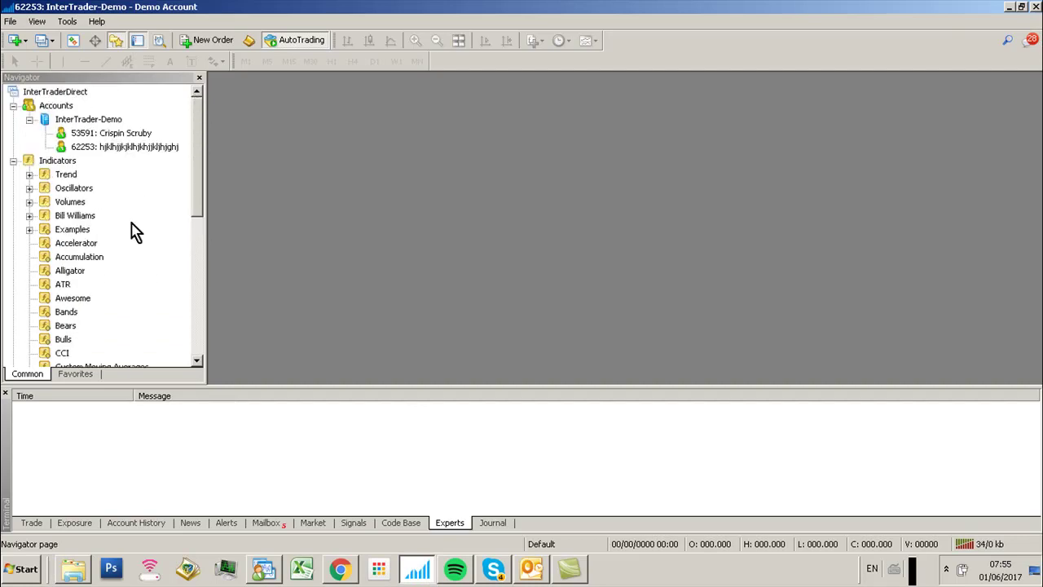
pyautogui.rightClick(126, 243)
pyautogui.click(159, 397)
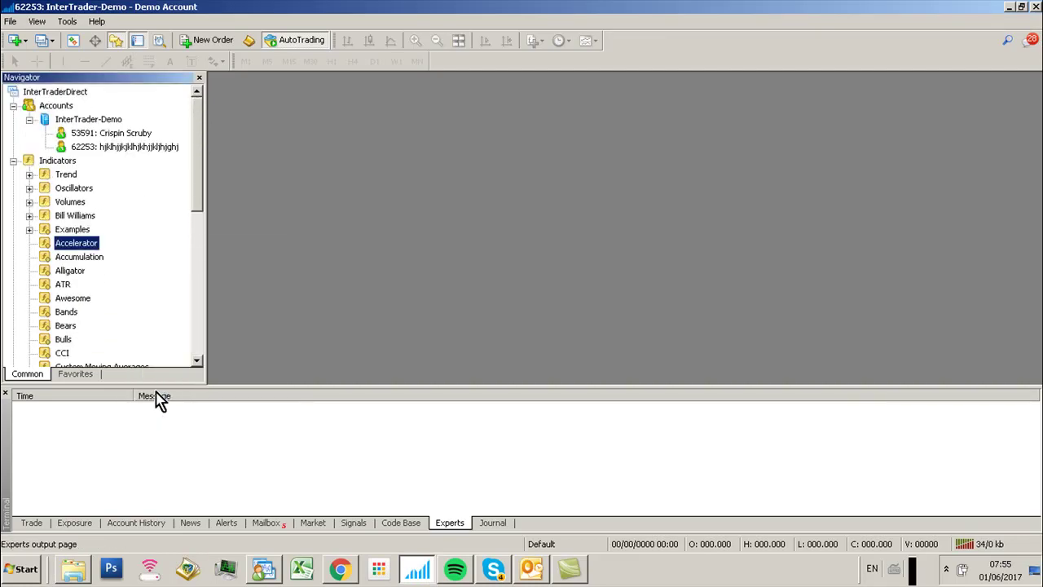
pyautogui.click(11, 21)
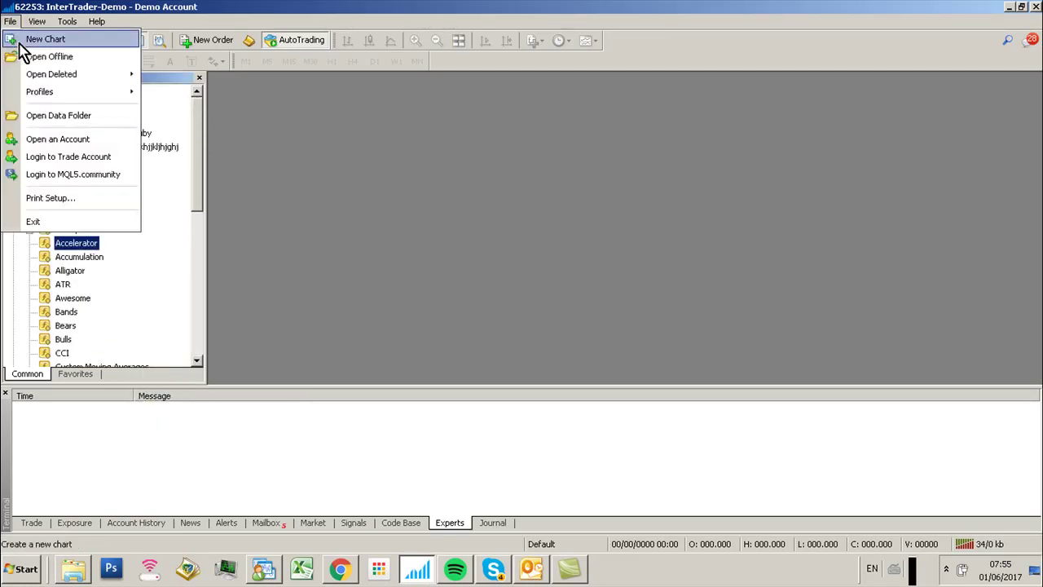
pyautogui.click(20, 46)
pyautogui.click(33, 47)
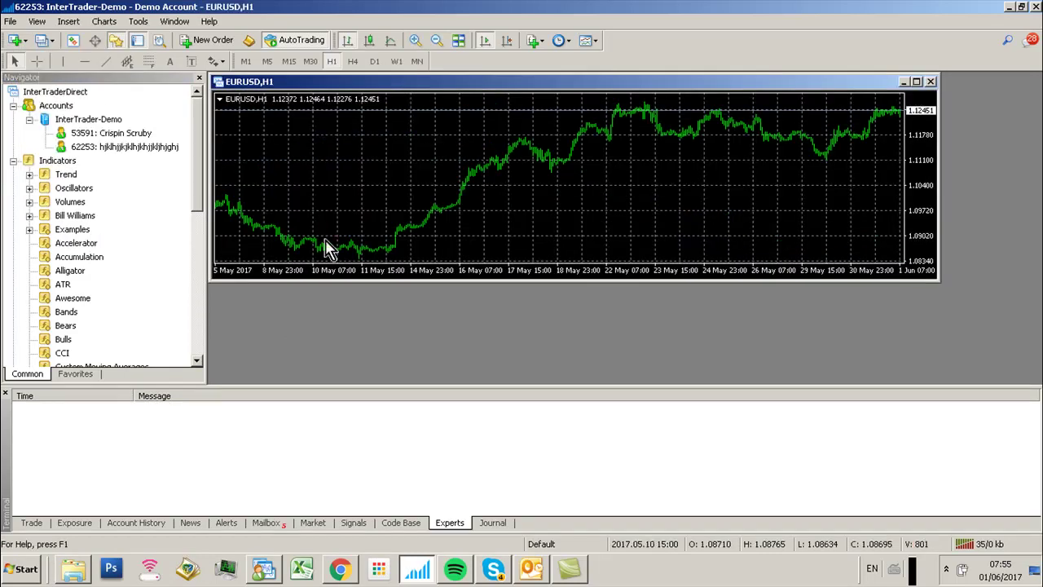
# Give the EURUSD,H1 chart the Black On White colour scheme and maximize it.
pyautogui.rightClick(580, 231)
pyautogui.click(652, 542)
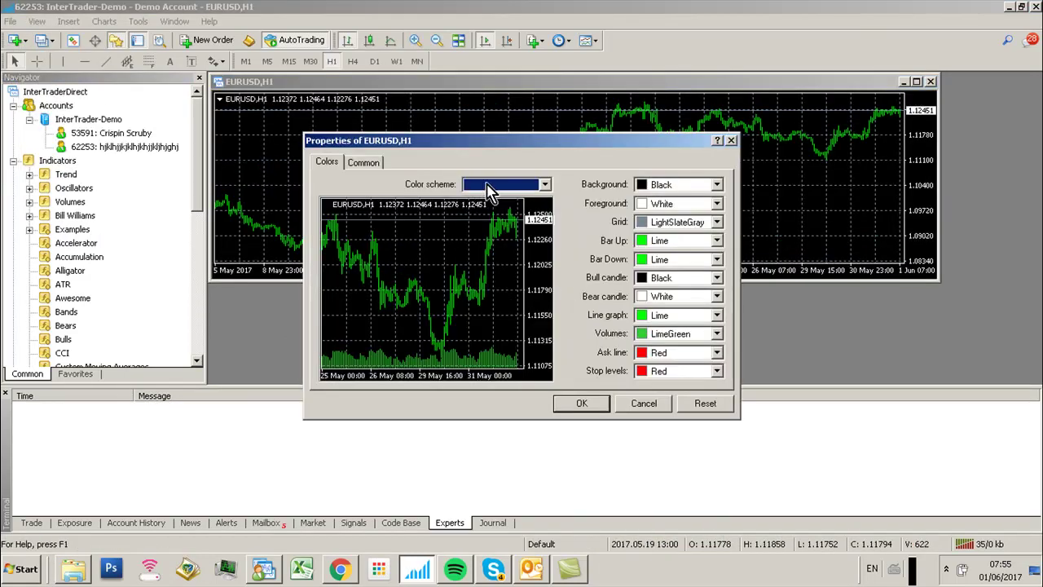
pyautogui.click(545, 185)
pyautogui.click(515, 223)
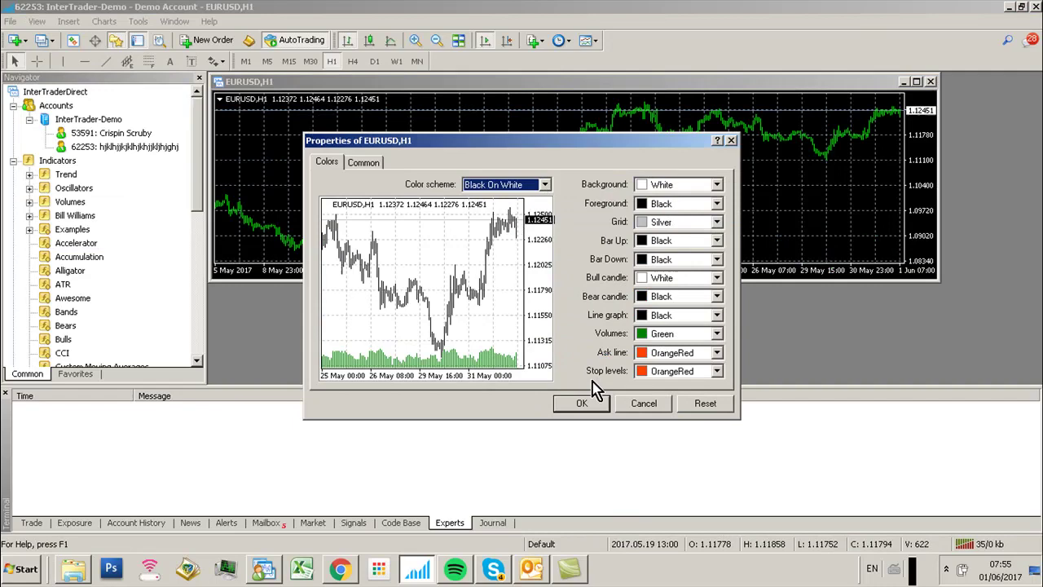
pyautogui.click(564, 405)
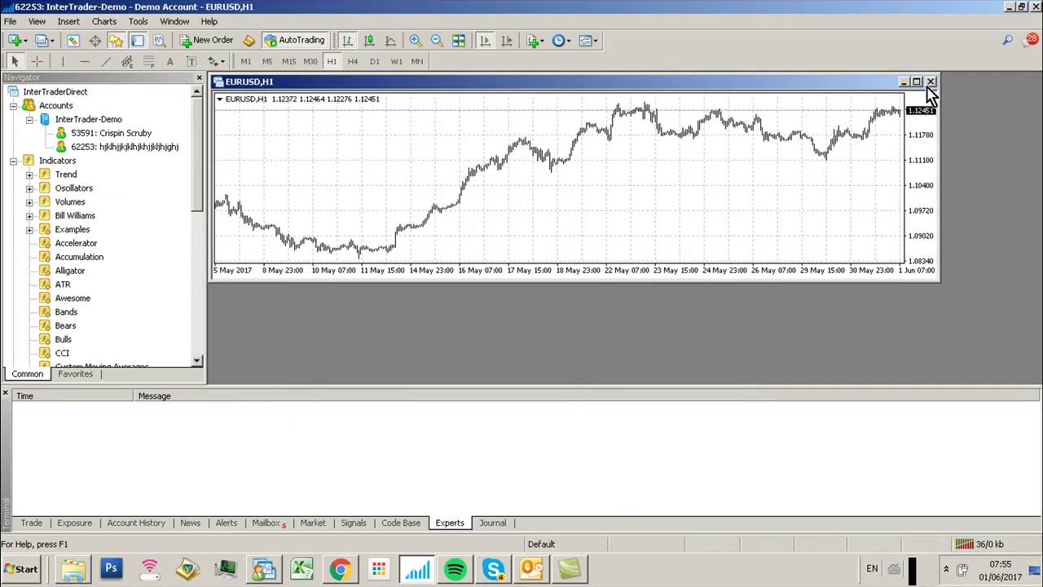
pyautogui.click(916, 82)
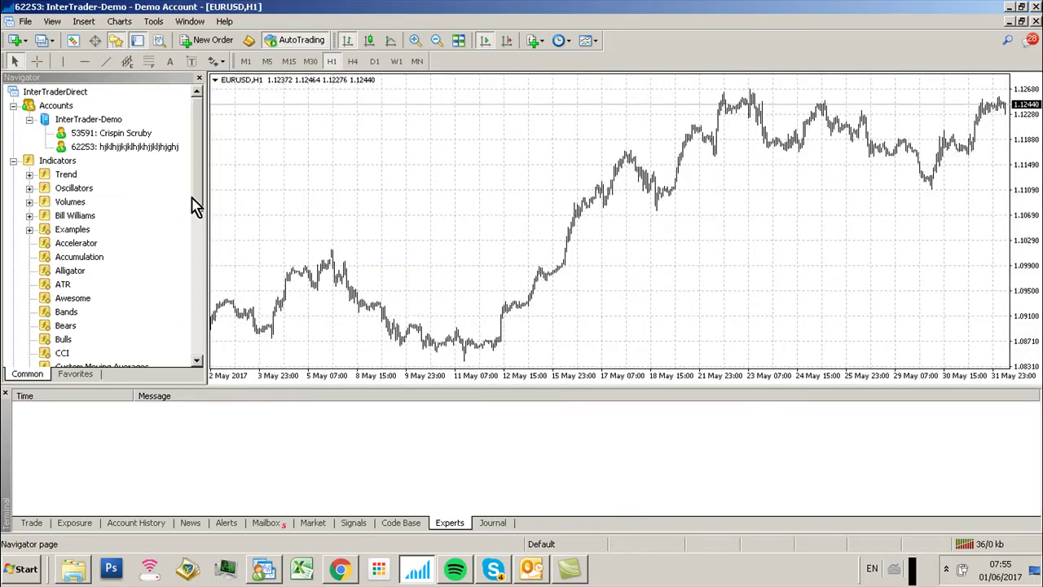
# Drag FXA - Triple MA AutoTrade onto EURUSD with Long & Short, alerts and live trading enabled.
pyautogui.scroll(-9, 196, 205)
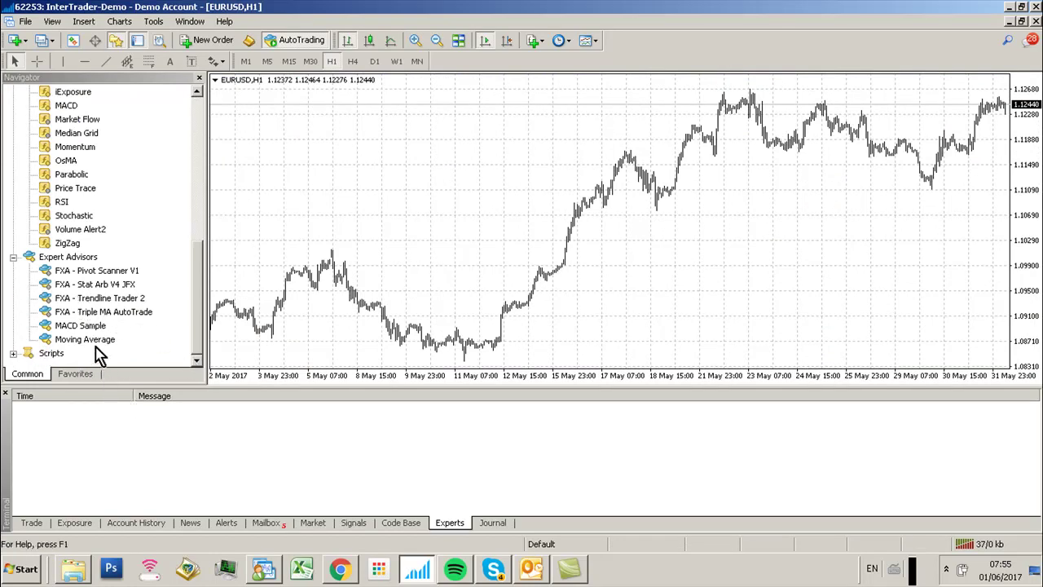
pyautogui.click(67, 314)
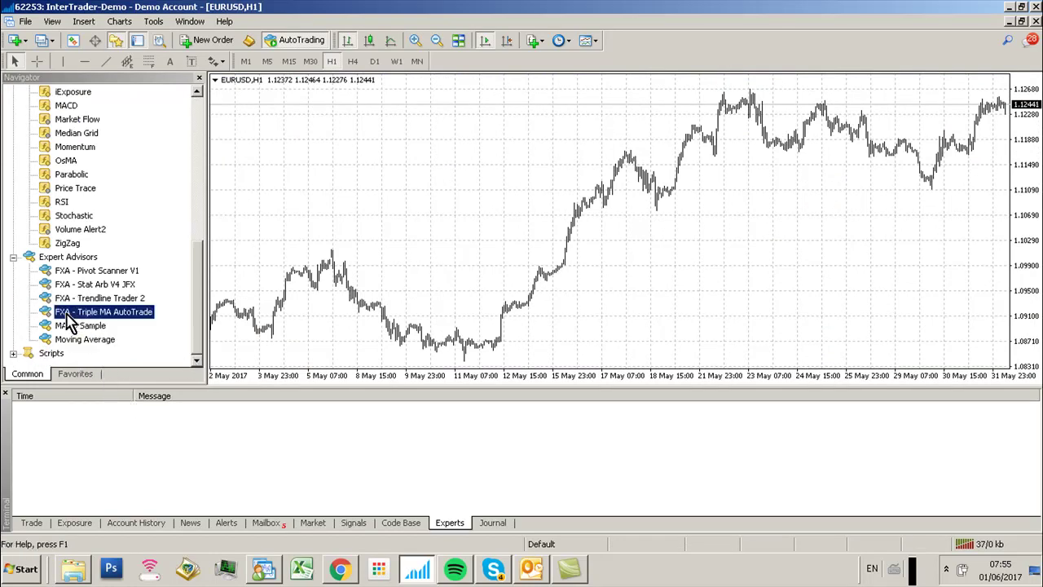
pyautogui.moveTo(67, 317); pyautogui.dragTo(393, 279)
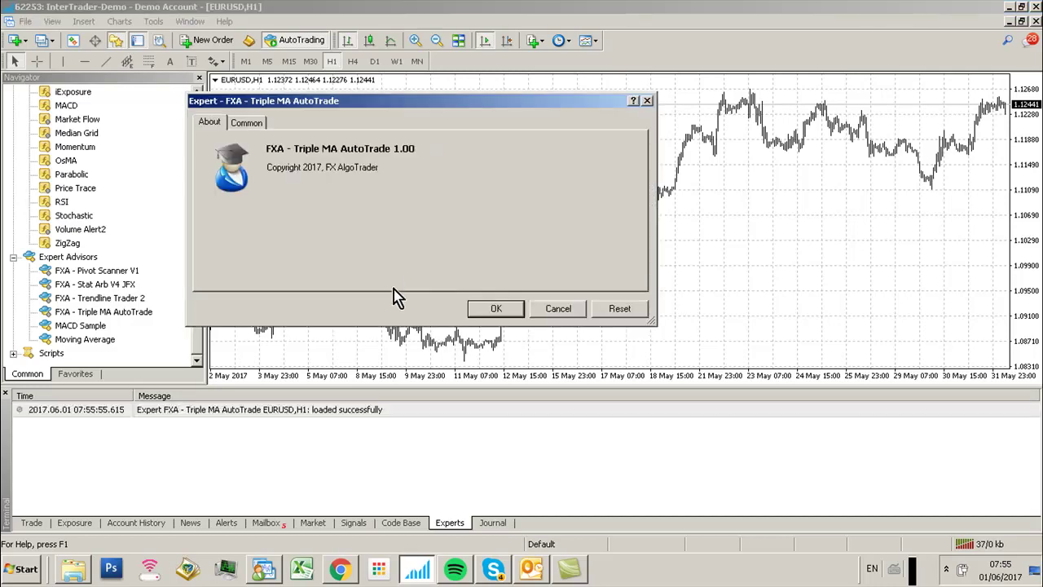
pyautogui.click(259, 124)
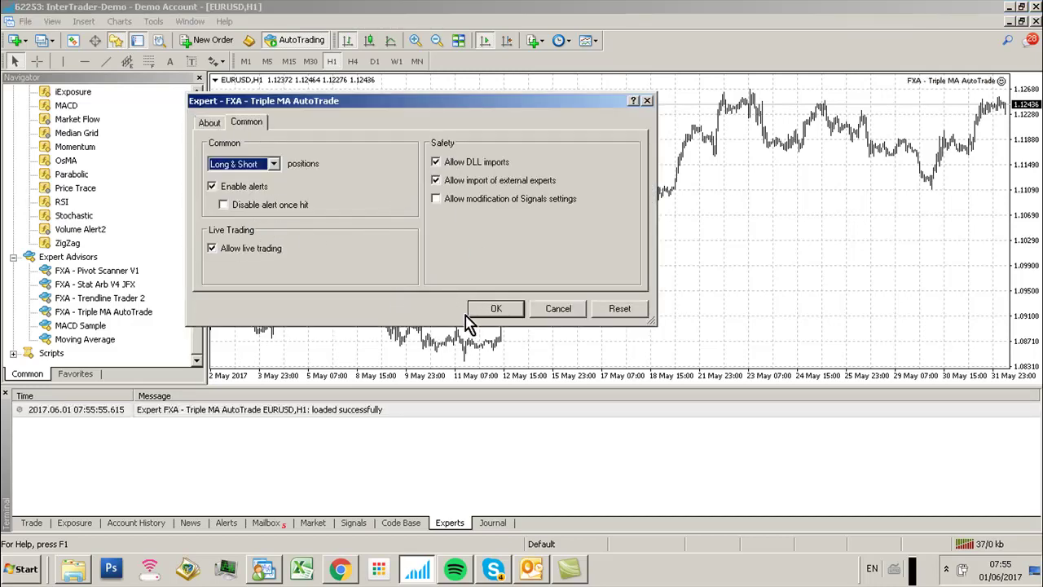
pyautogui.click(493, 310)
pyautogui.rightClick(409, 214)
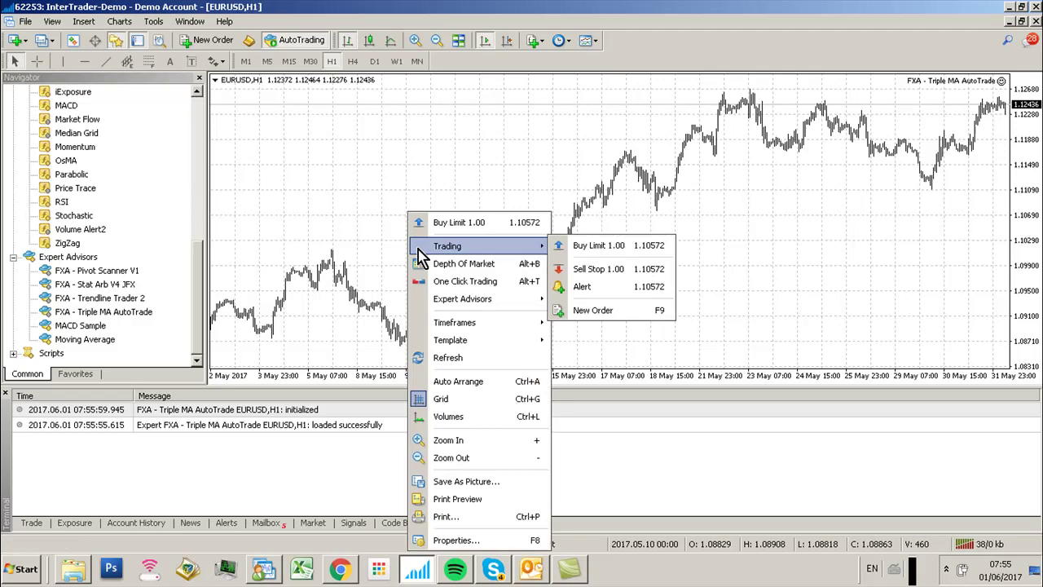
# Drag the FXA - Triple MA Crossover AutoTrade JFX indicator from the Navigator onto the chart.
pyautogui.press('Escape')
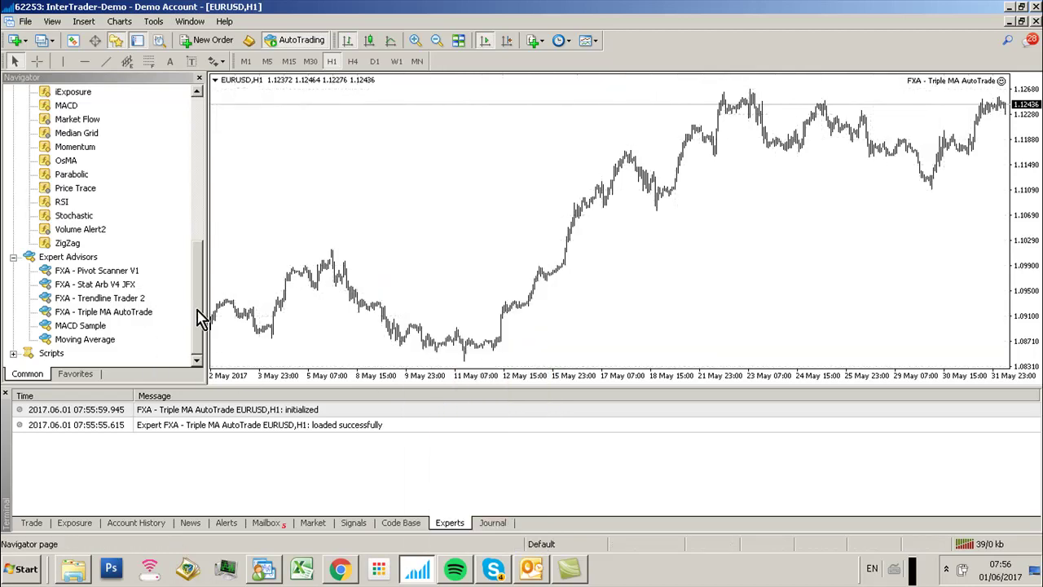
pyautogui.moveTo(197, 314); pyautogui.dragTo(200, 84)
pyautogui.click(95, 269)
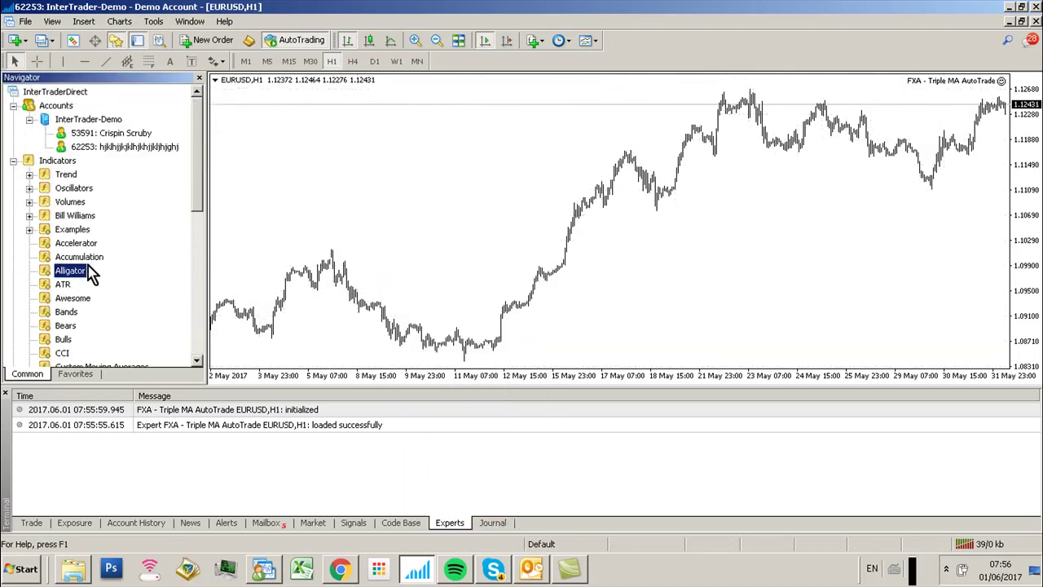
pyautogui.scroll(-4, 92, 275)
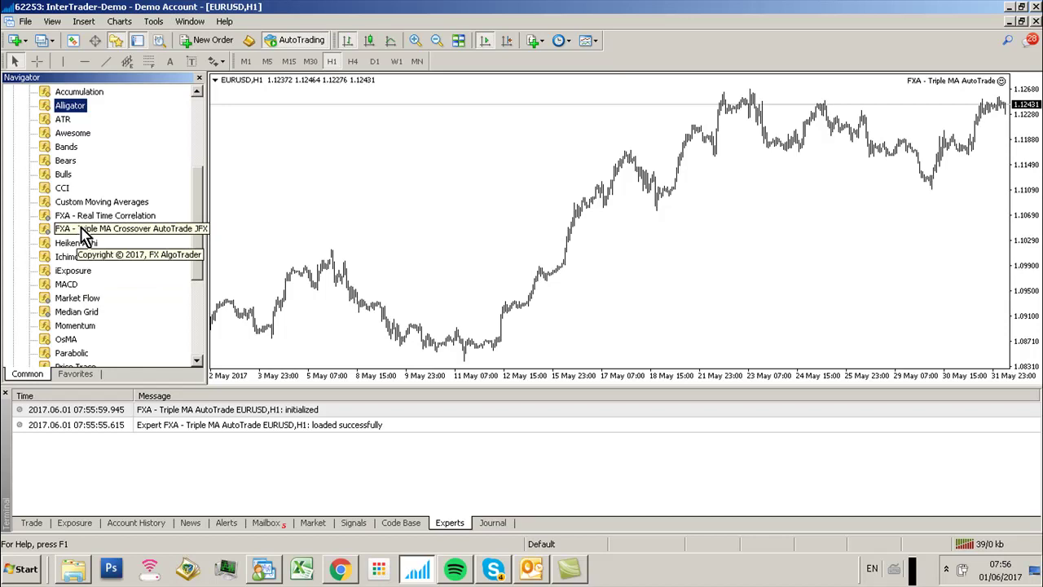
pyautogui.moveTo(84, 233); pyautogui.dragTo(360, 234)
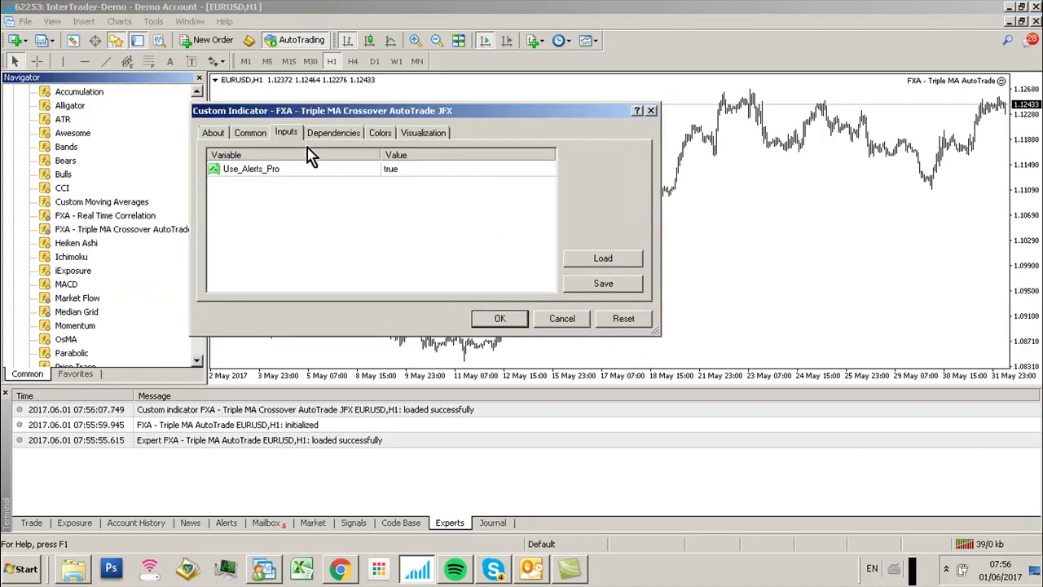
# Set the indicator's Use_Alerts_Pro input to false and check its DLL import permissions.
pyautogui.click(401, 172)
pyautogui.click(400, 173)
pyautogui.click(401, 175)
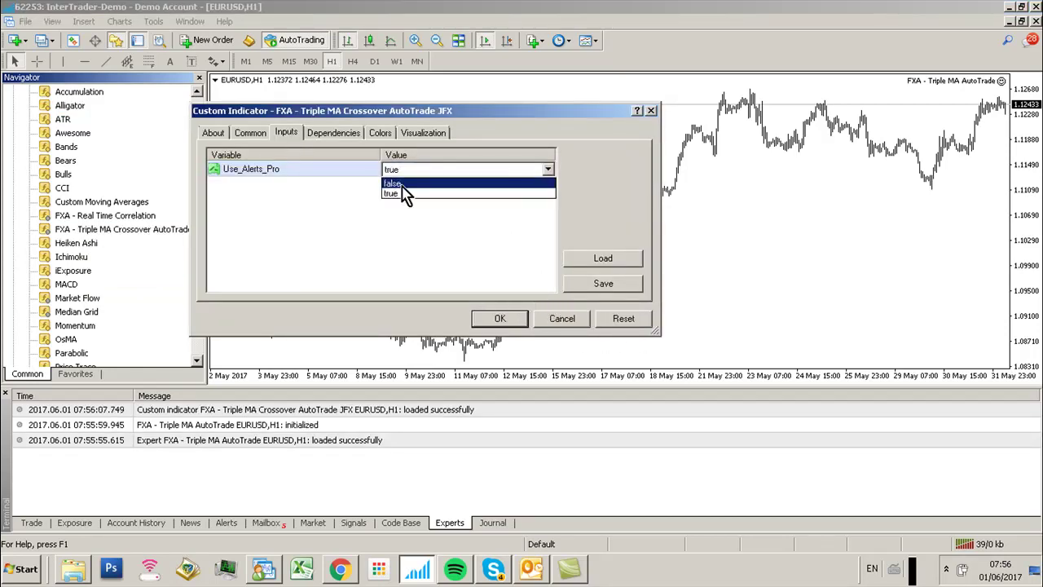
pyautogui.click(401, 185)
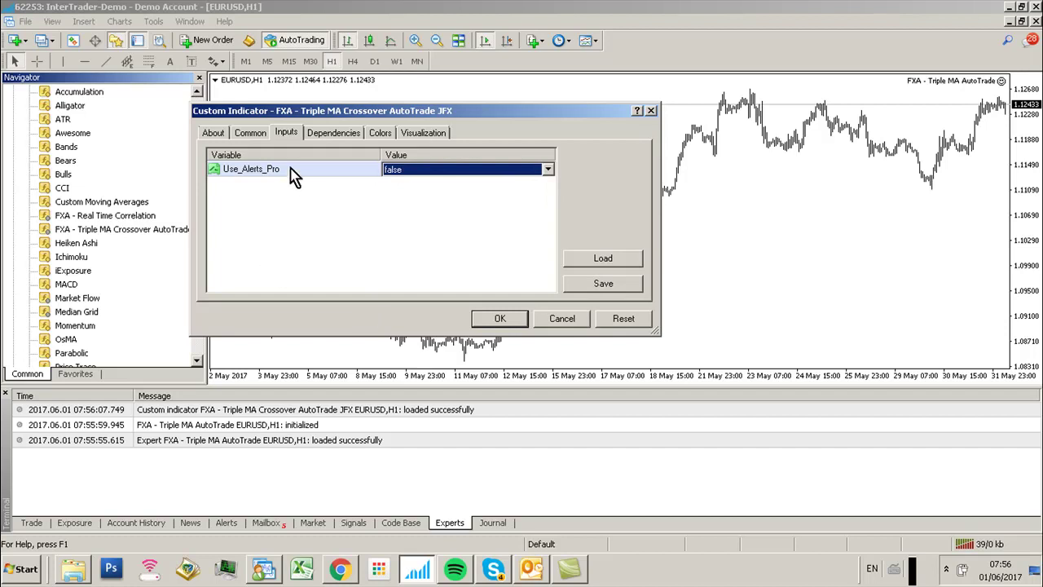
pyautogui.click(249, 135)
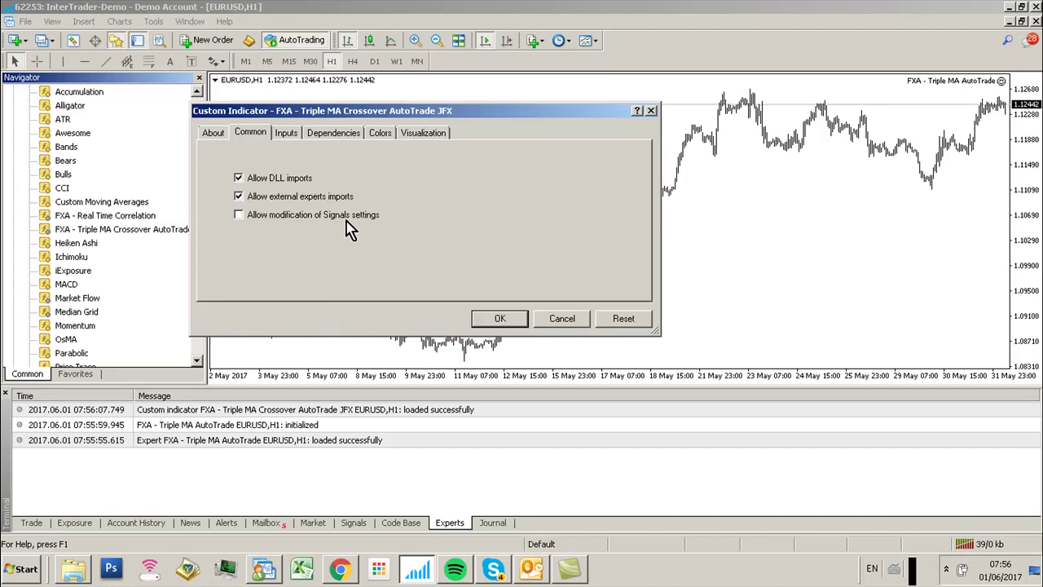
# Apply the indicator, enable Chart Shift, and launch FXA_JFX_Interface from the terminal's data folder.
pyautogui.click(500, 320)
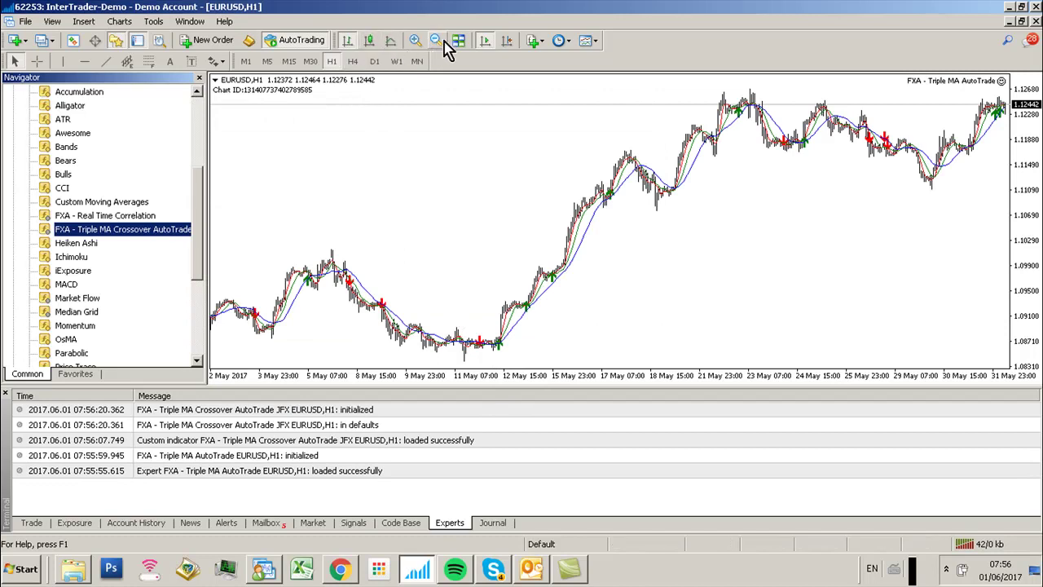
pyautogui.click(507, 41)
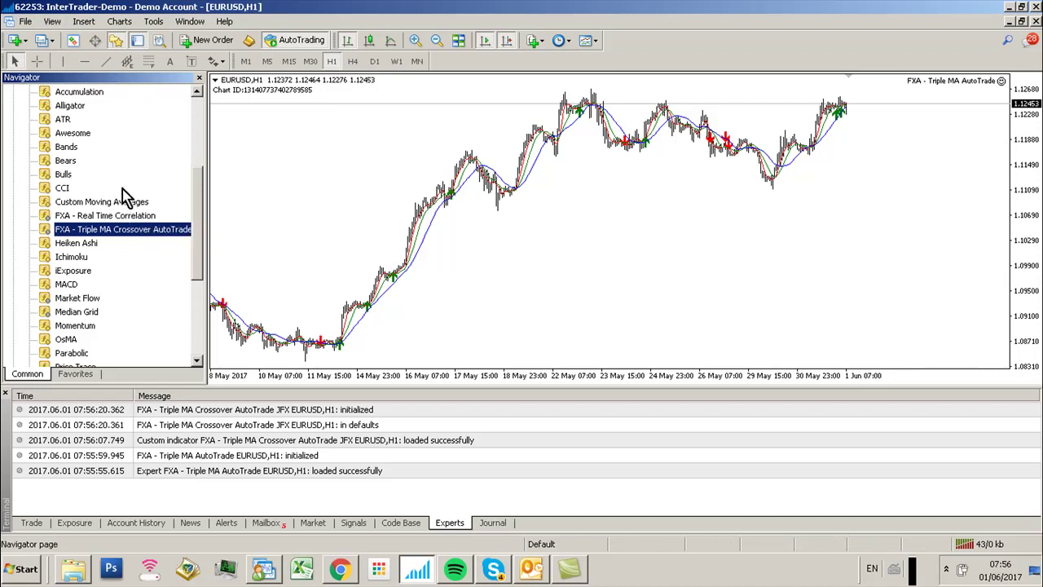
pyautogui.click(25, 21)
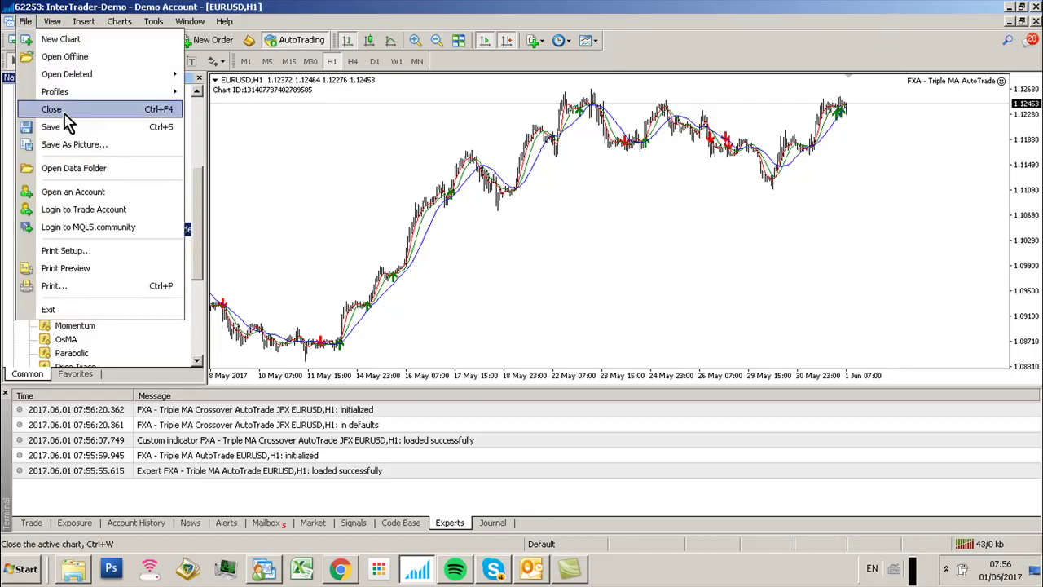
pyautogui.click(73, 170)
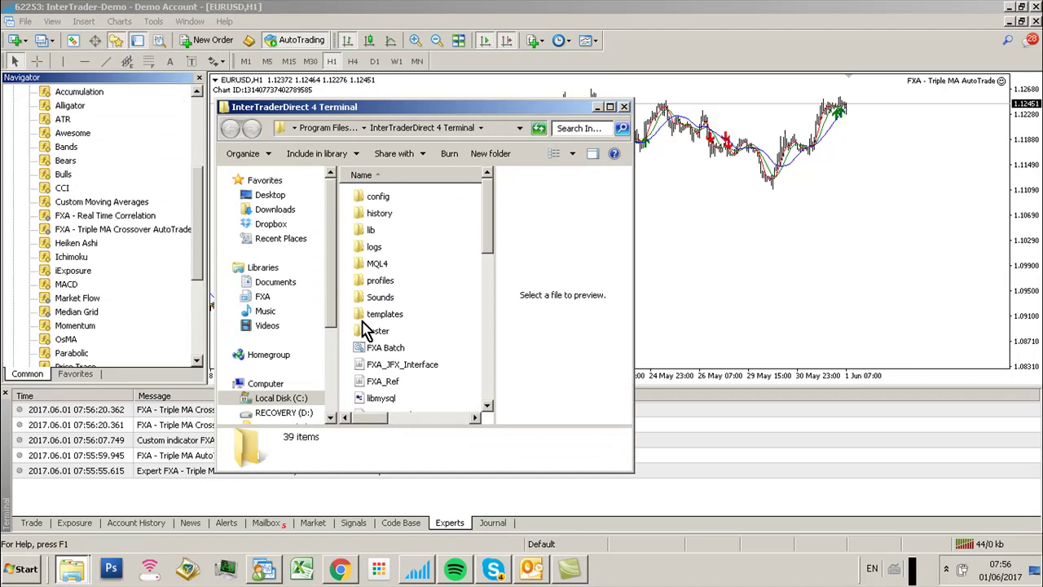
pyautogui.click(388, 369)
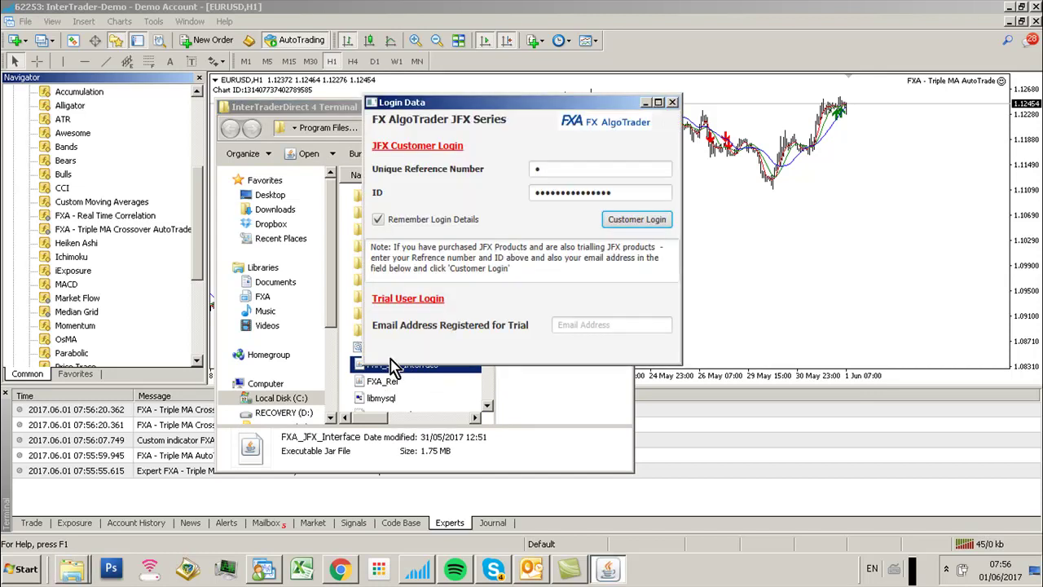
# Enter the Unique Reference Number and ID in the Login Data window.
pyautogui.write('1')
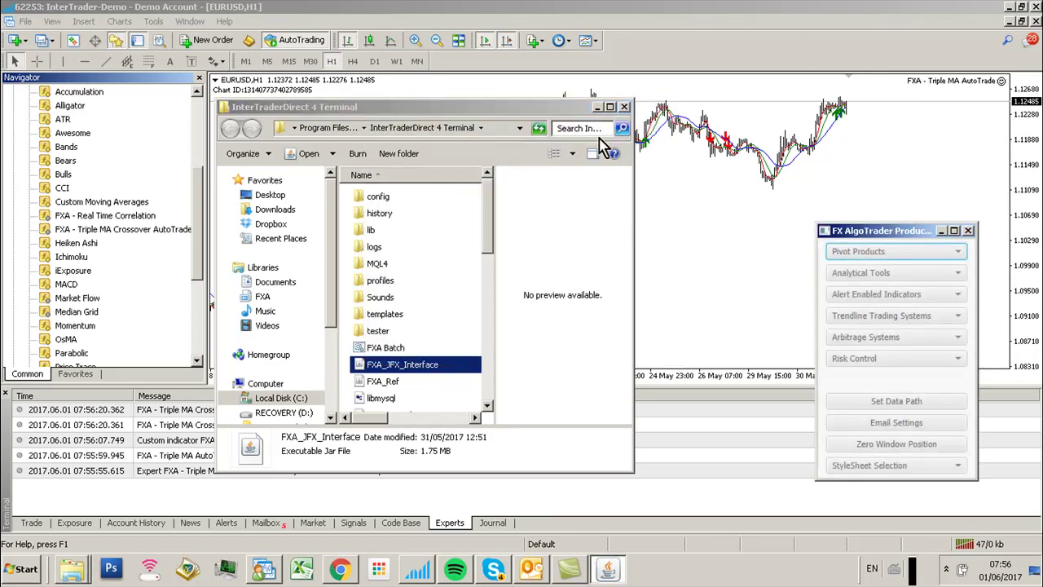
# Log in, move the Products panel aside, and open Triple MA Crossover AutoTrade from Alert Enabled Indicators.
pyautogui.click(756, 289)
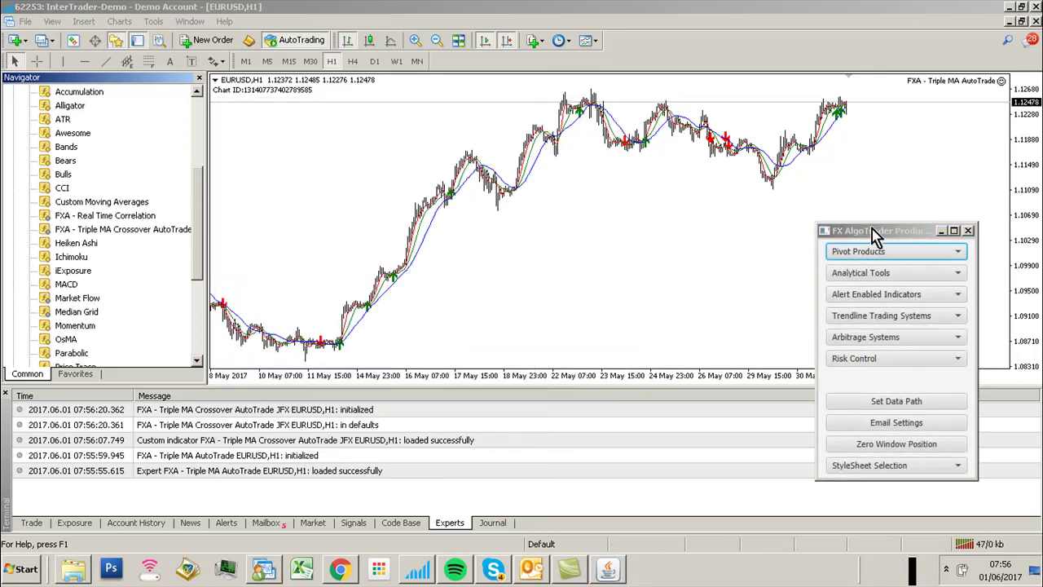
pyautogui.moveTo(874, 231); pyautogui.dragTo(85, 38)
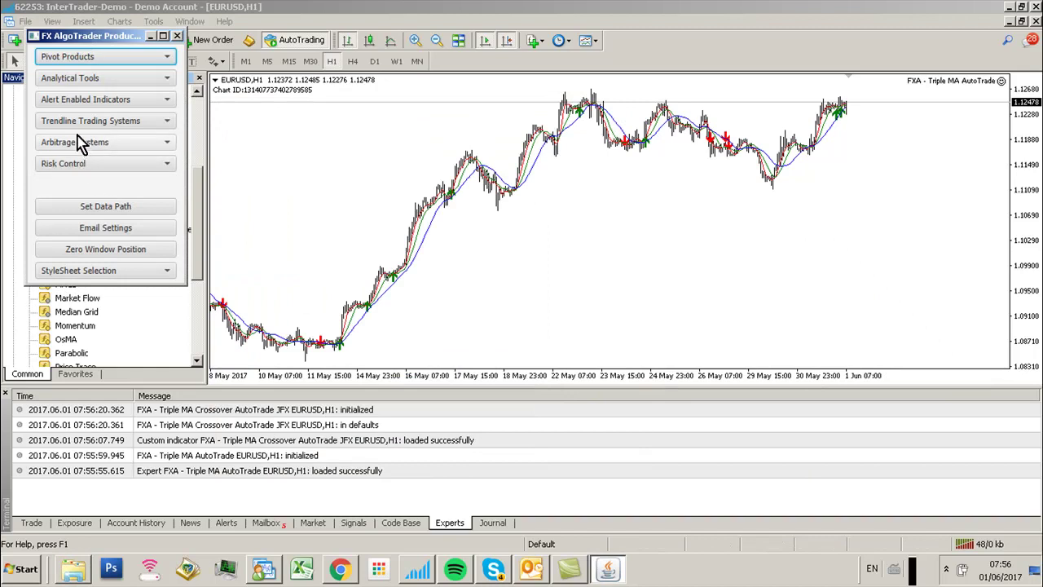
pyautogui.click(73, 101)
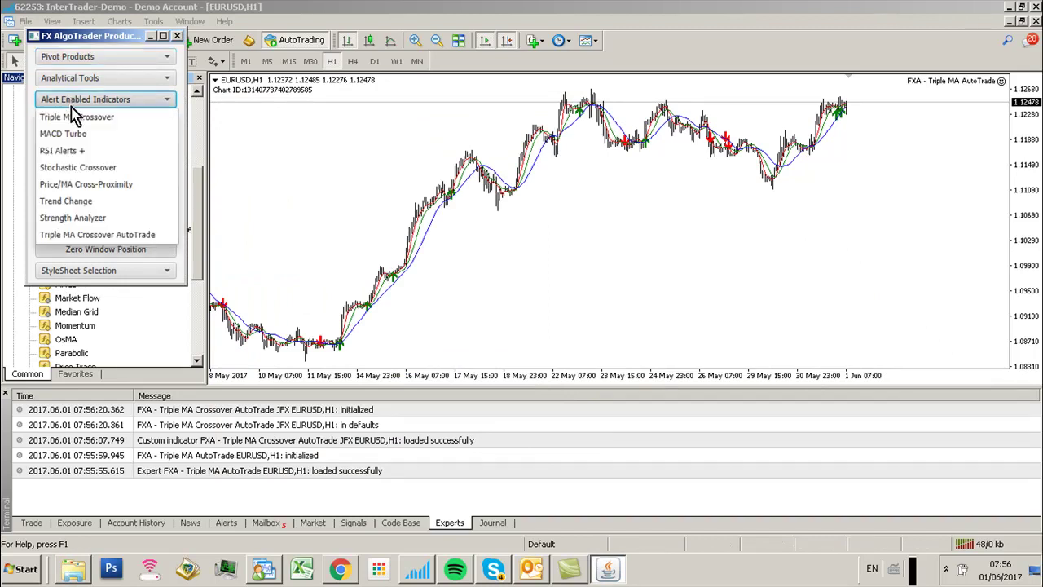
pyautogui.click(80, 239)
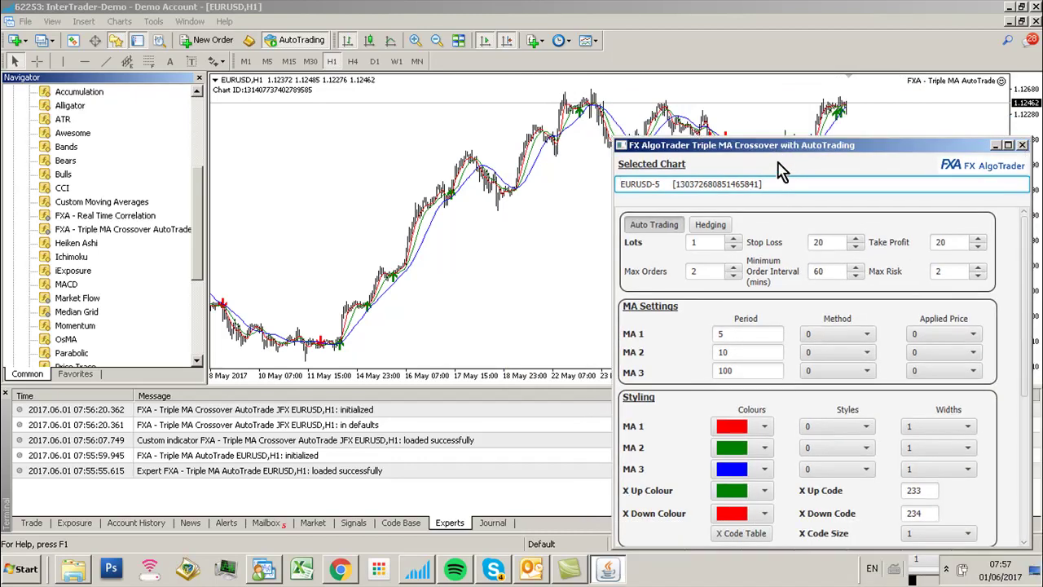
# Turn on Auto Trading for the EURUSD Triple MA Crossover and review the MA 5/10/100 and alert settings.
pyautogui.moveTo(776, 151); pyautogui.dragTo(768, 187)
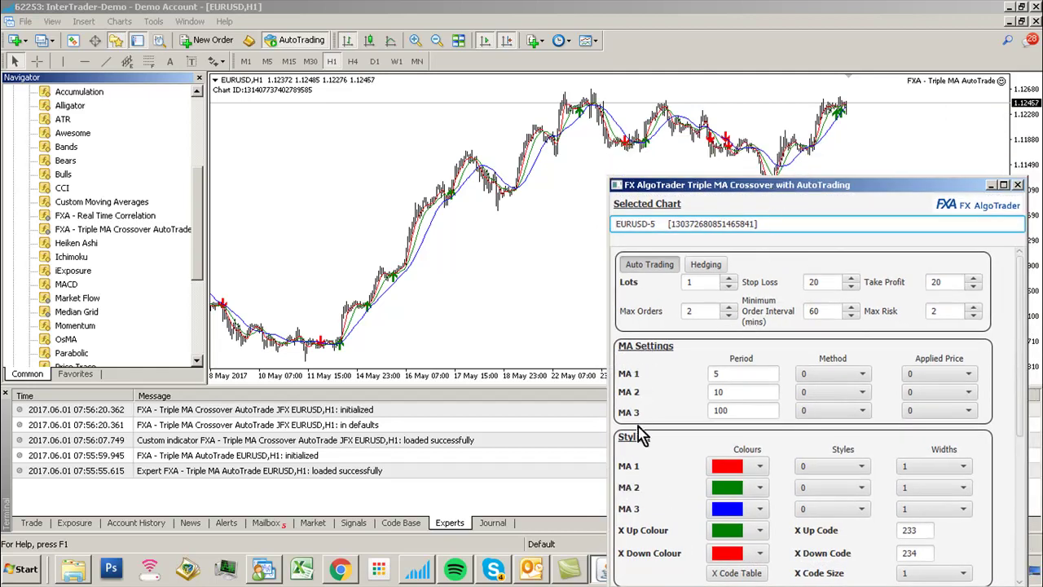
pyautogui.moveTo(1025, 334)
pyautogui.mouseDown()
pyautogui.moveTo(1025, 499)
pyautogui.moveTo(1027, 316)
pyautogui.mouseUp()
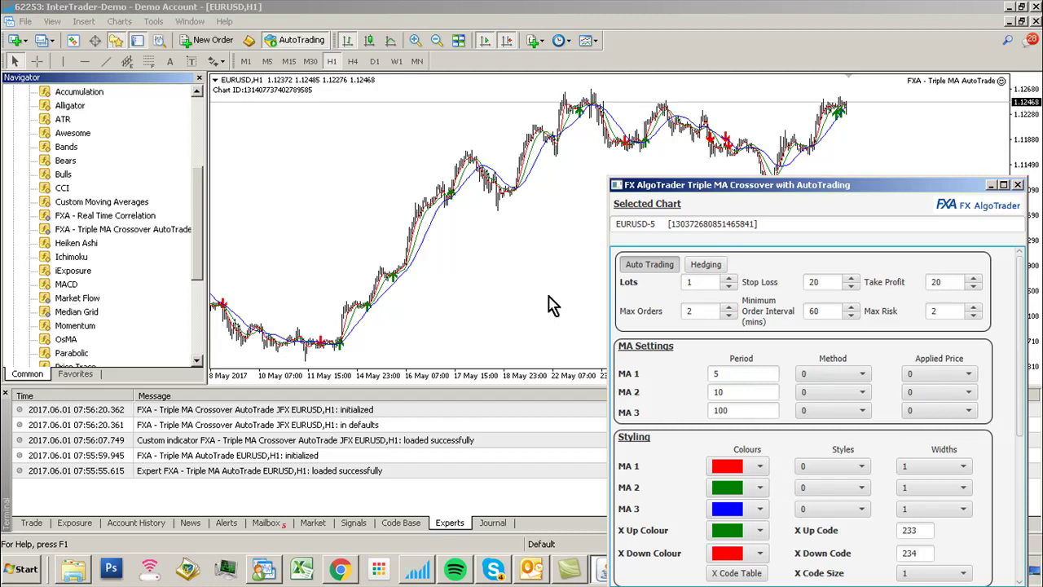
pyautogui.click(640, 266)
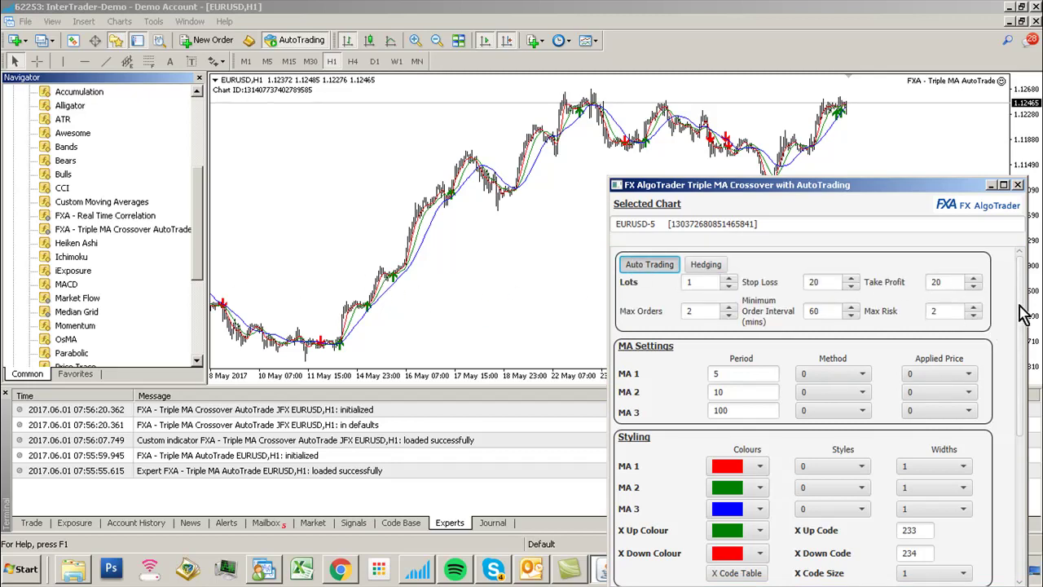
pyautogui.moveTo(1018, 326); pyautogui.dragTo(1014, 465)
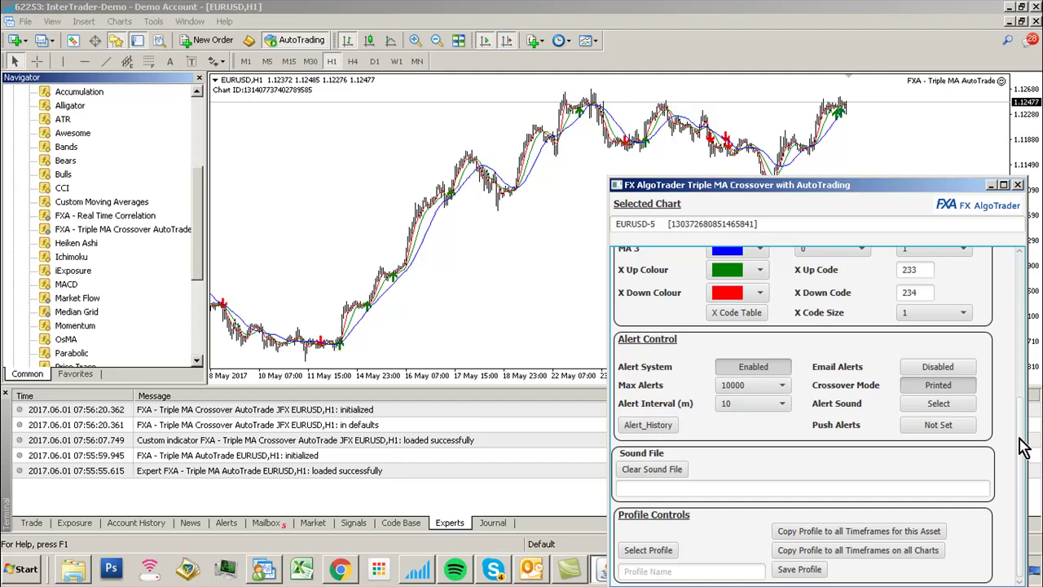
pyautogui.scroll(1, 1024, 447)
pyautogui.moveTo(1025, 447)
pyautogui.mouseDown()
pyautogui.moveTo(1026, 293)
pyautogui.moveTo(1025, 456)
pyautogui.mouseUp()
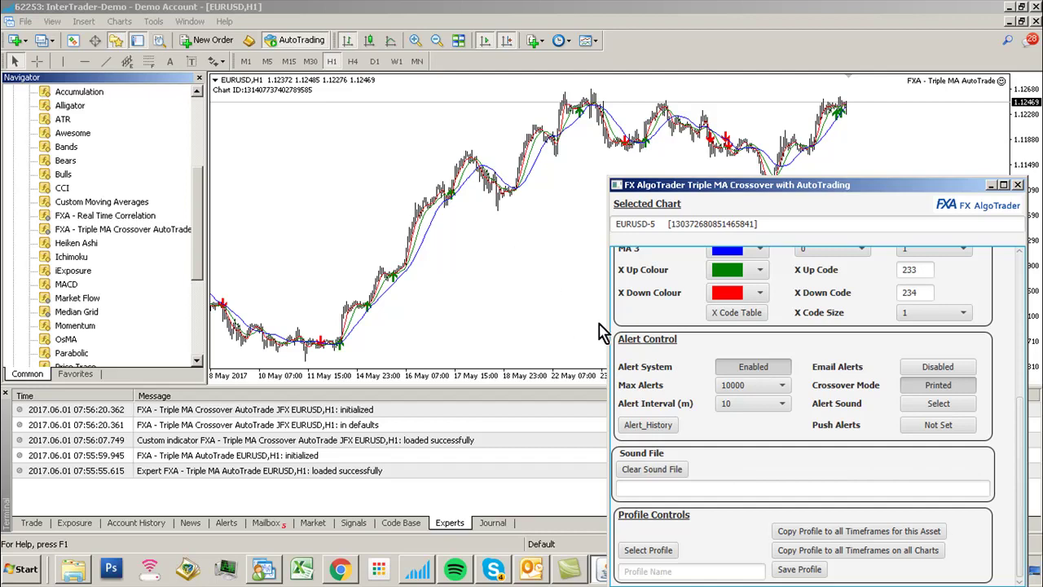
# Switch the chart to 15-minute bars and back to the 5-minute timeframe.
pyautogui.click(266, 61)
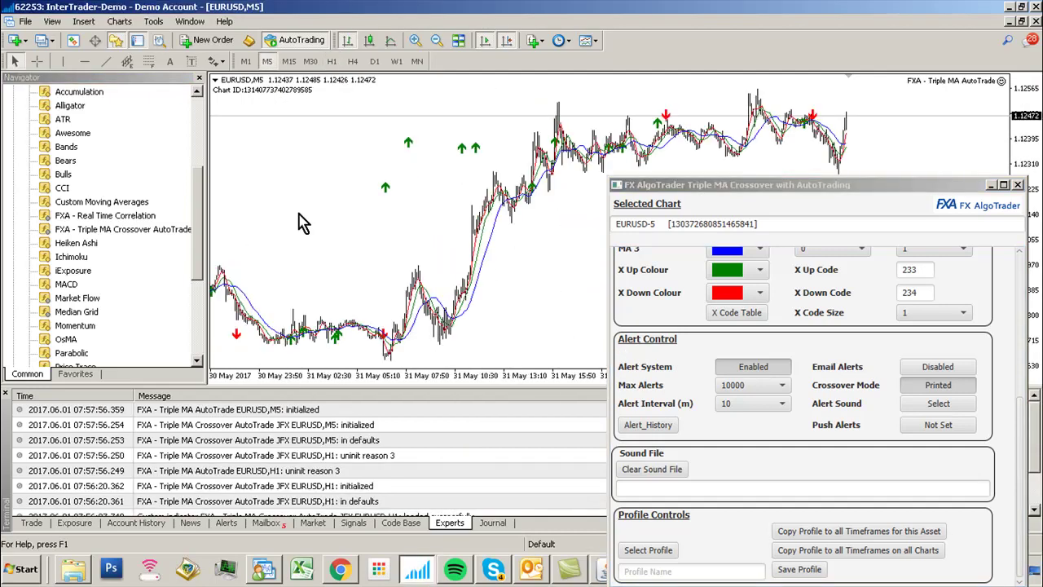
pyautogui.click(281, 63)
pyautogui.click(271, 62)
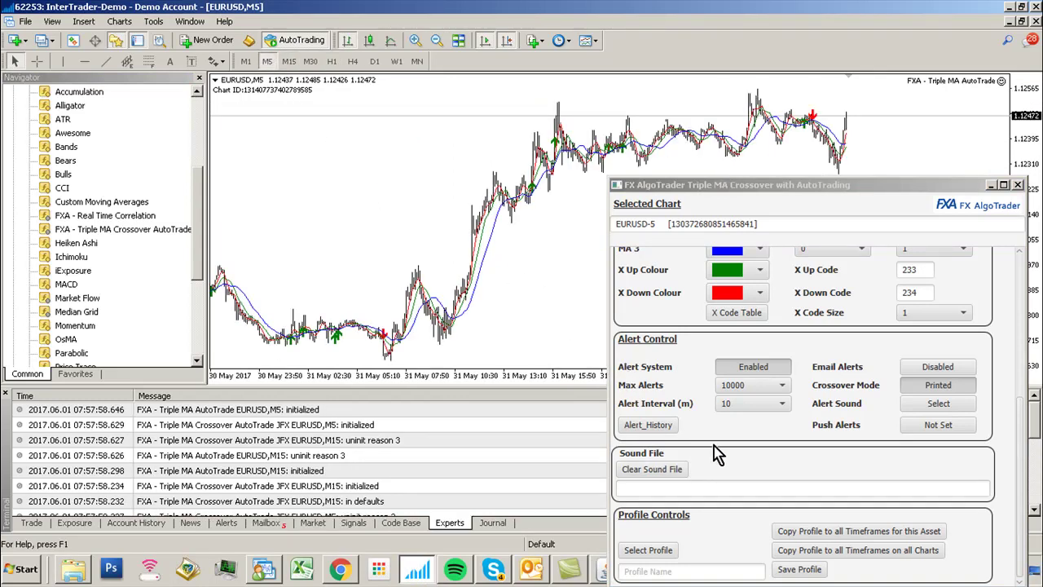
# Keep Max Alerts at 10000, set Alert Interval to 5 minutes, and leave crossover mode on Printed.
pyautogui.click(739, 388)
pyautogui.scroll(-5, 782, 485)
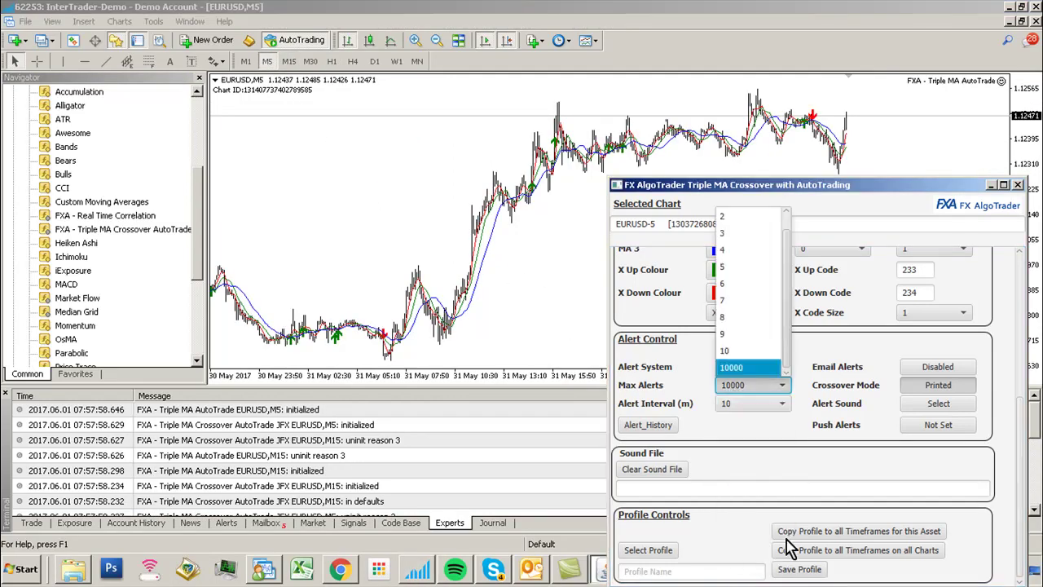
pyautogui.click(743, 373)
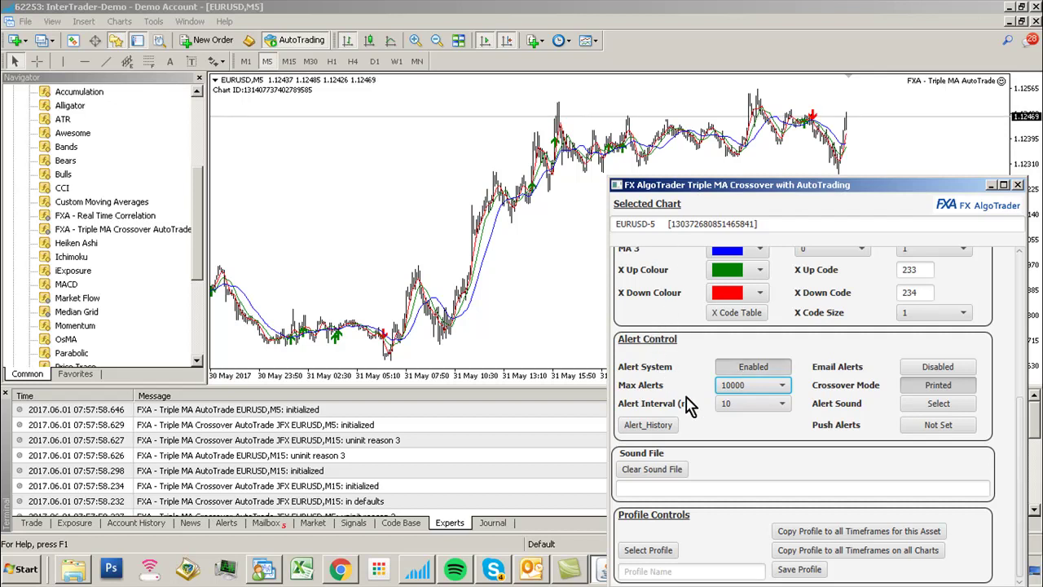
pyautogui.click(732, 407)
pyautogui.click(729, 438)
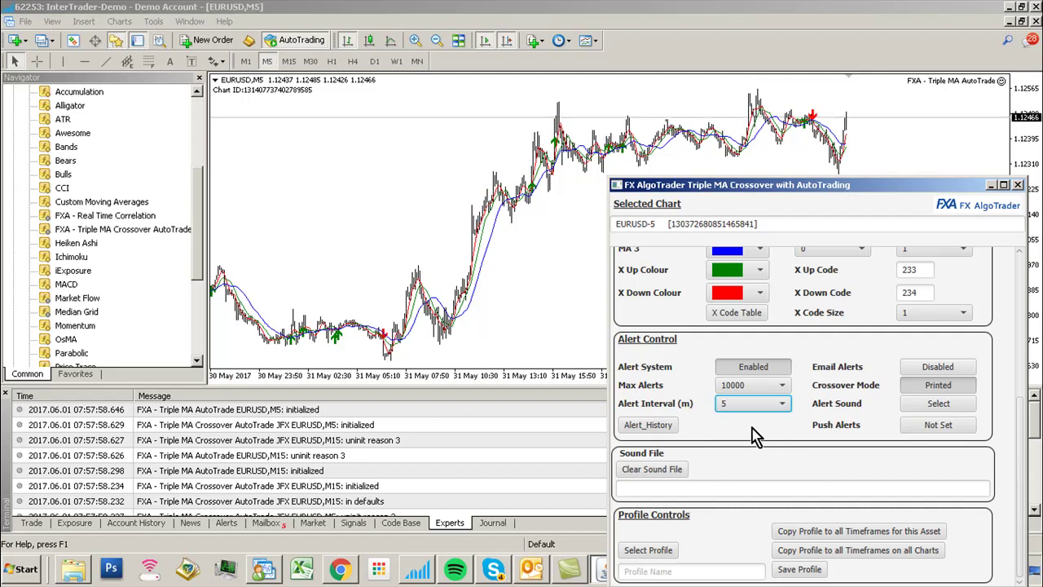
pyautogui.click(916, 388)
pyautogui.click(919, 395)
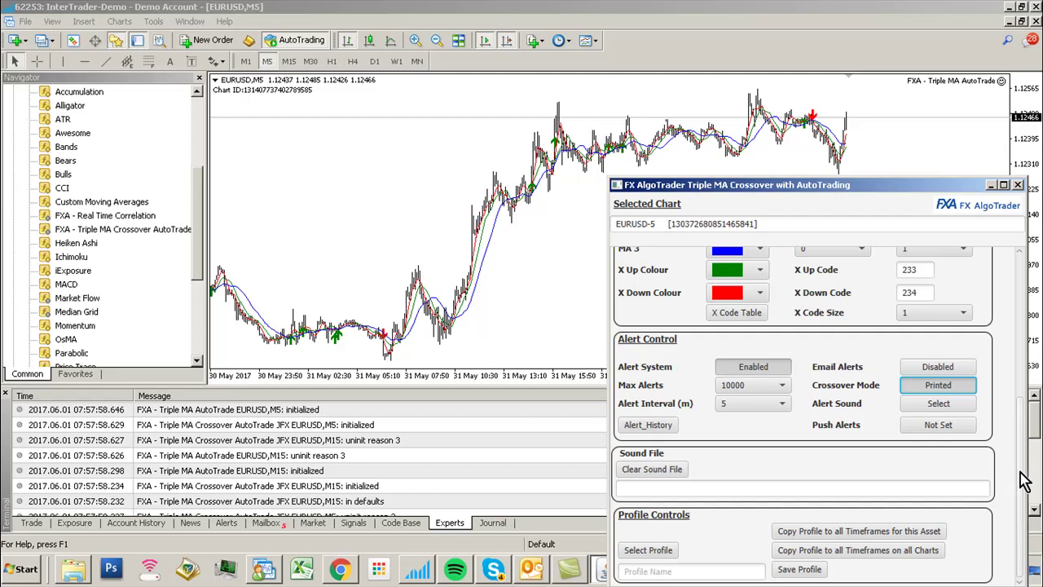
# Replace the Minimum Order Interval value 60 with 5 minutes, correcting a mistyped 6.
pyautogui.scroll(2, 1024, 472)
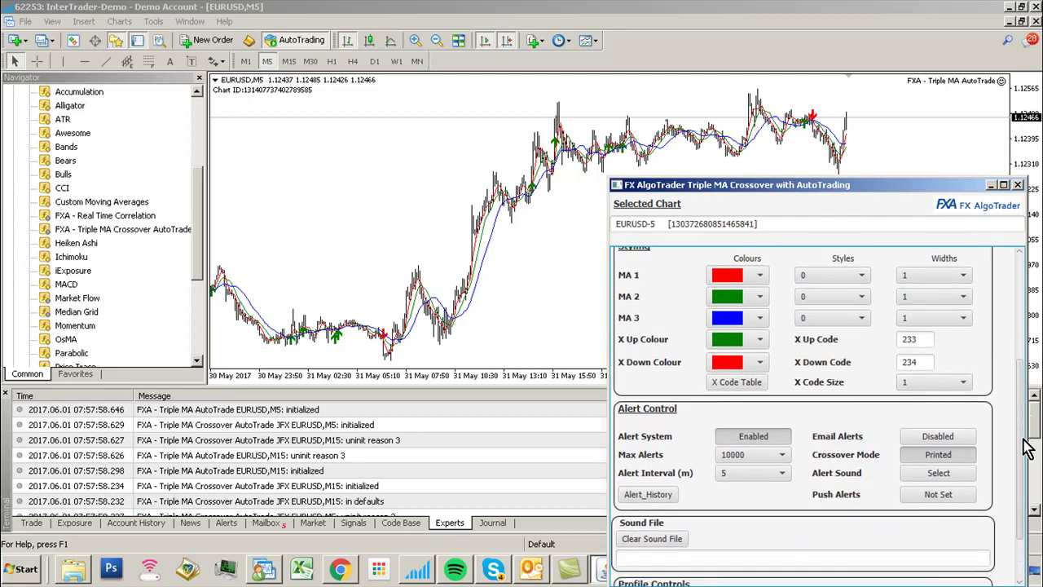
pyautogui.scroll(-1, 1024, 447)
pyautogui.scroll(5, 1027, 366)
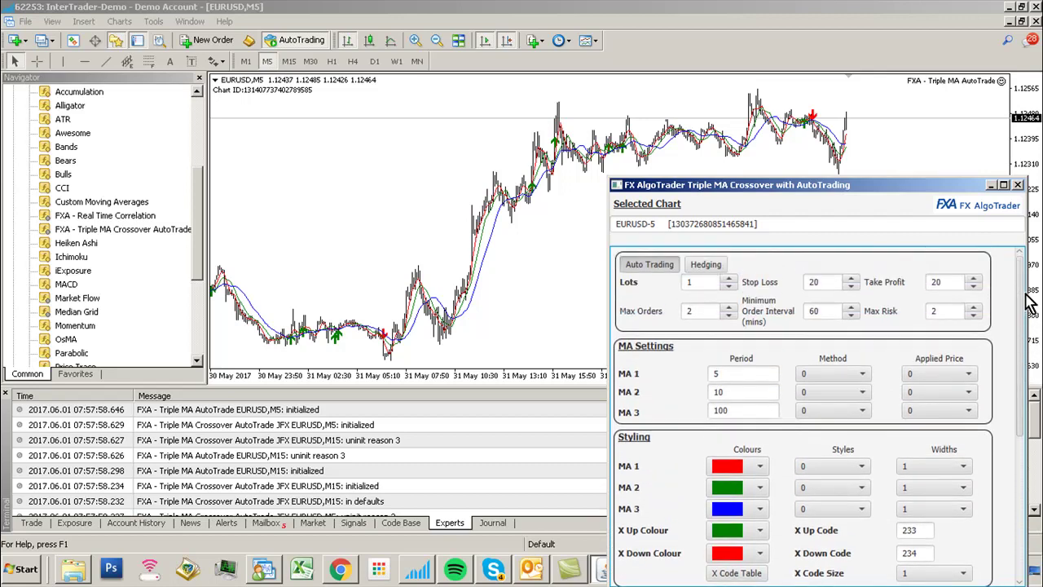
pyautogui.scroll(-6, 1022, 455)
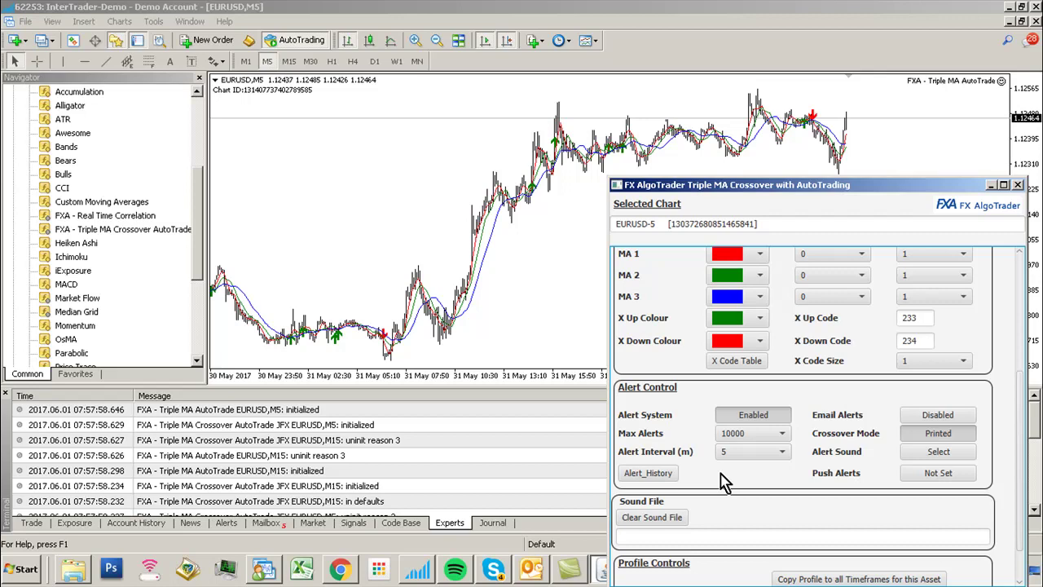
pyautogui.scroll(5, 1022, 454)
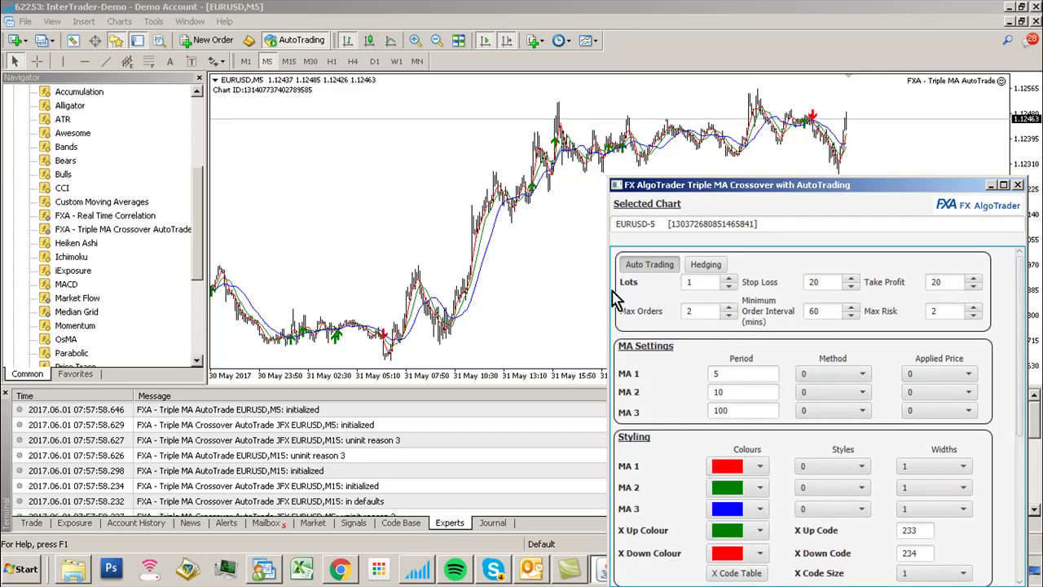
pyautogui.click(700, 281)
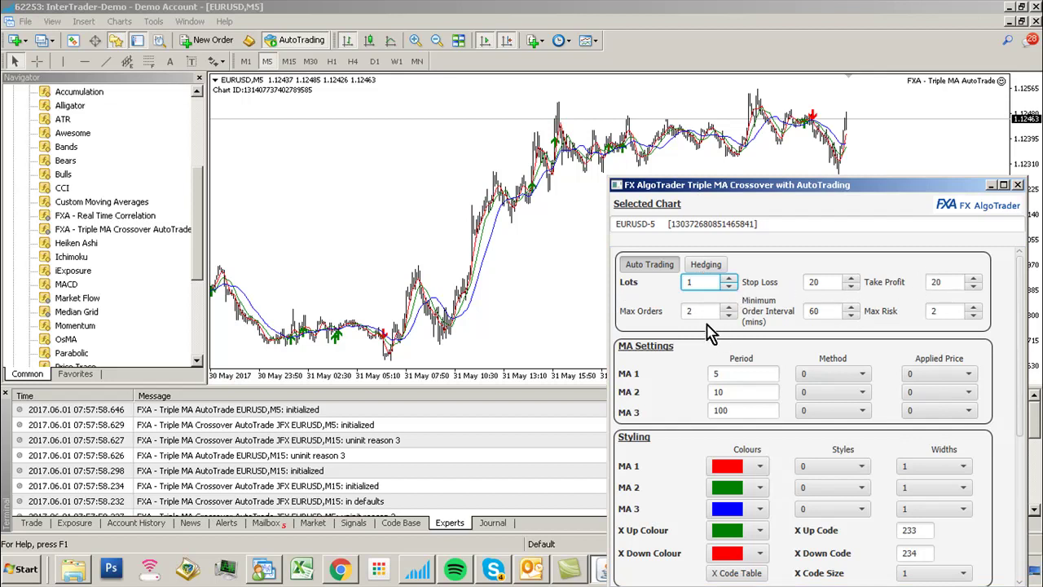
pyautogui.click(820, 311)
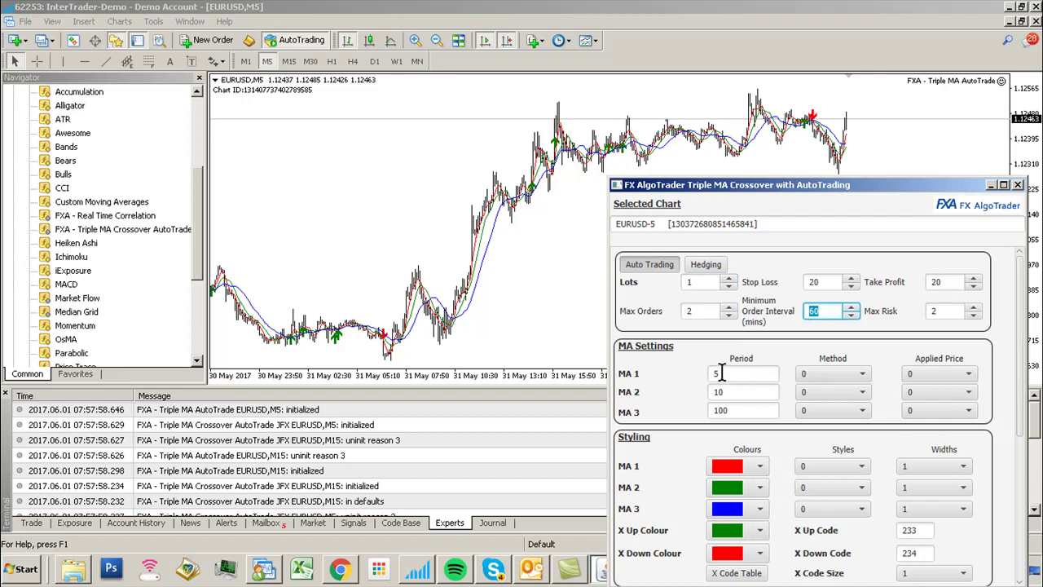
pyautogui.write('5')
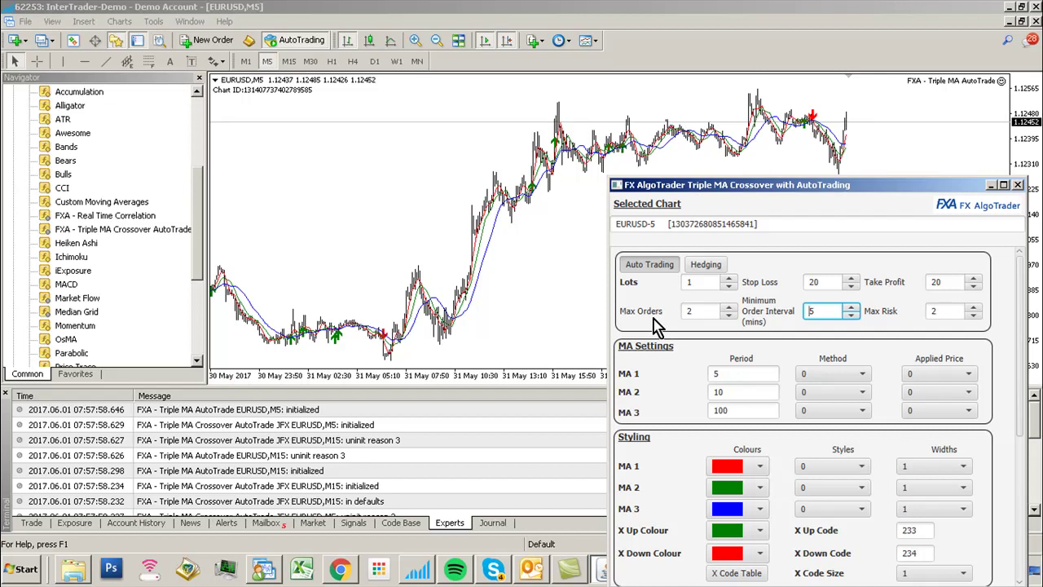
pyautogui.doubleClick(823, 311)
pyautogui.write('6')
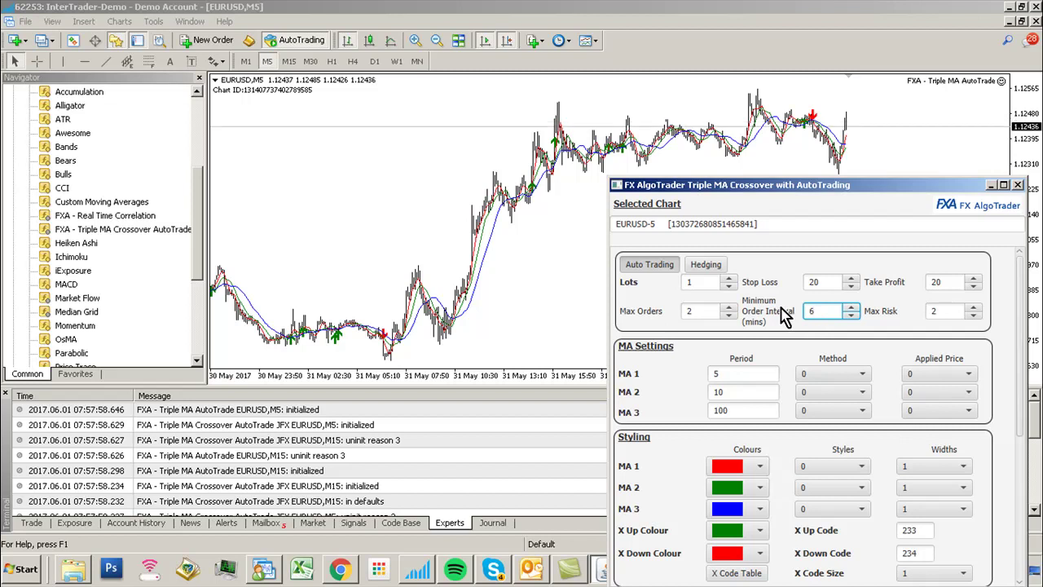
pyautogui.doubleClick(814, 311)
pyautogui.write('5')
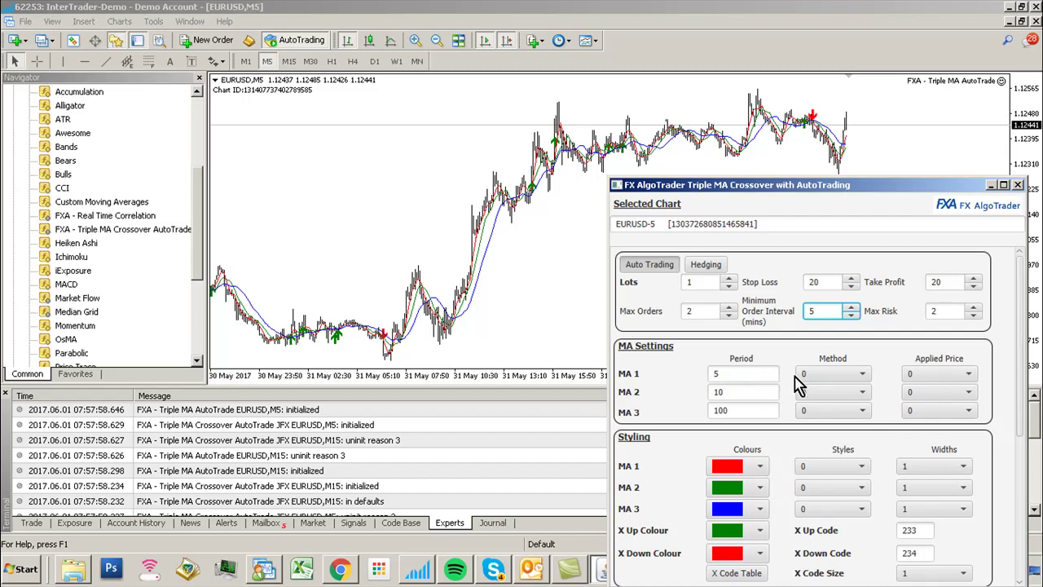
# Turn Hedging on in the Auto Trading settings and leave it checked.
pyautogui.click(705, 269)
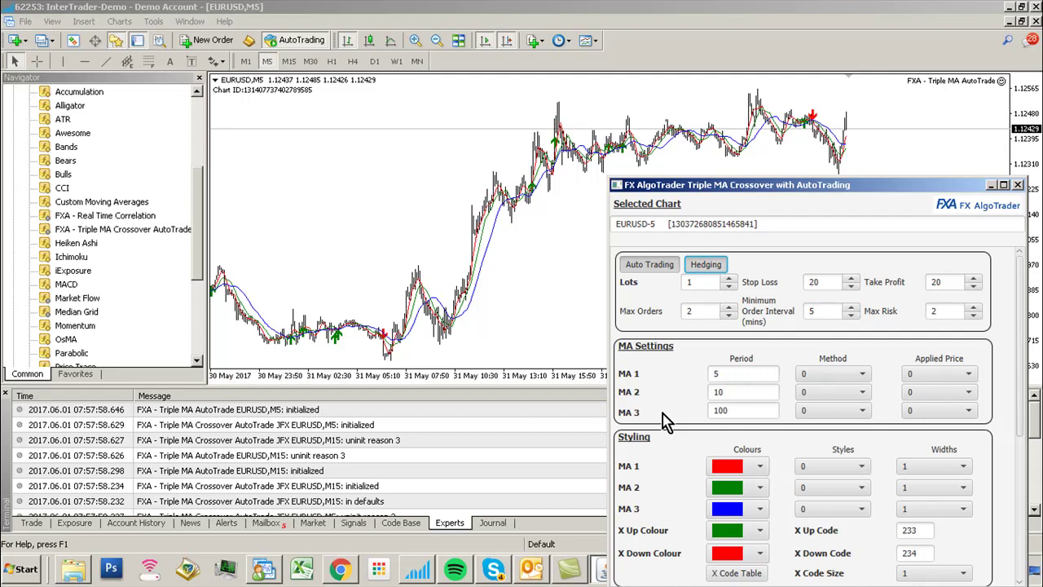
pyautogui.click(705, 266)
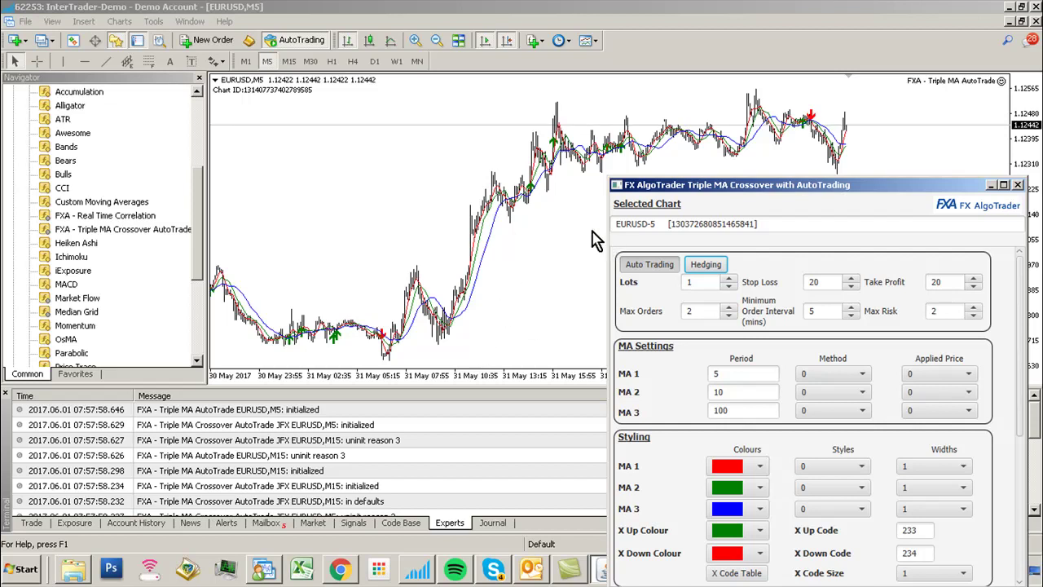
# Change the MA 3 Period from 100 to 200 and apply it by clicking the chart.
pyautogui.click(530, 248)
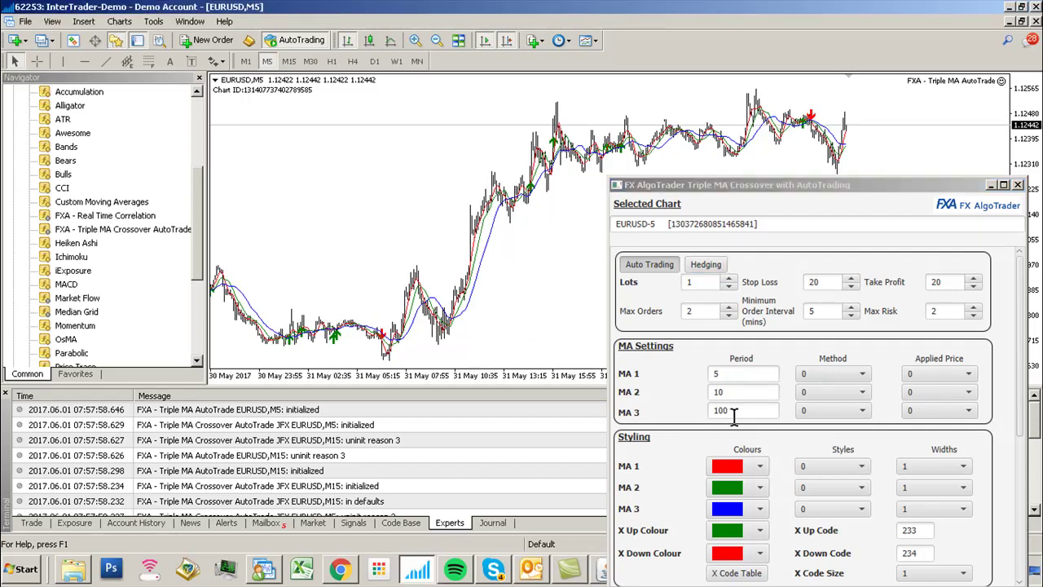
pyautogui.doubleClick(713, 412)
pyautogui.write('100')
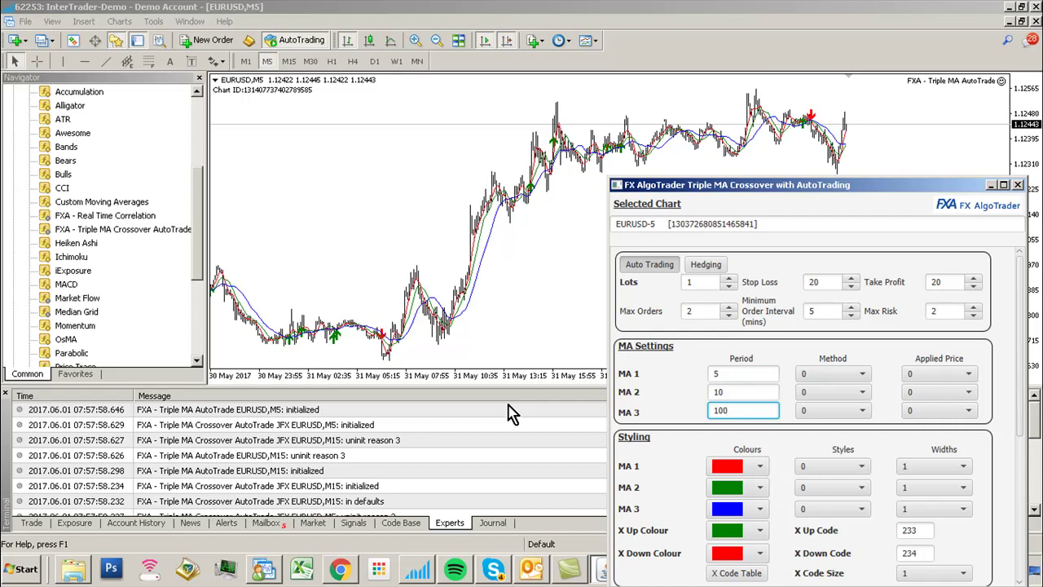
pyautogui.click(384, 273)
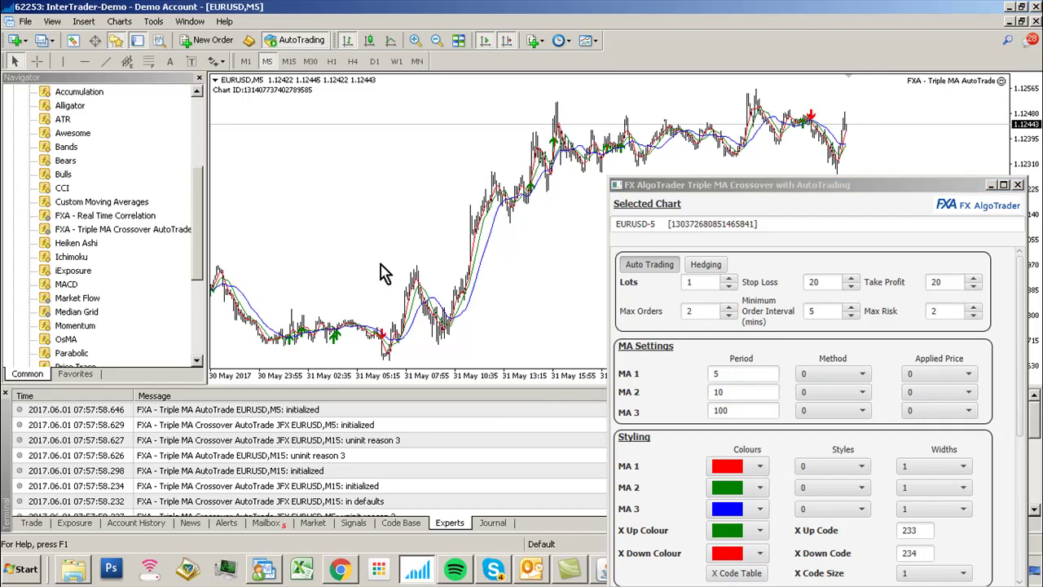
pyautogui.moveTo(745, 409); pyautogui.dragTo(703, 409)
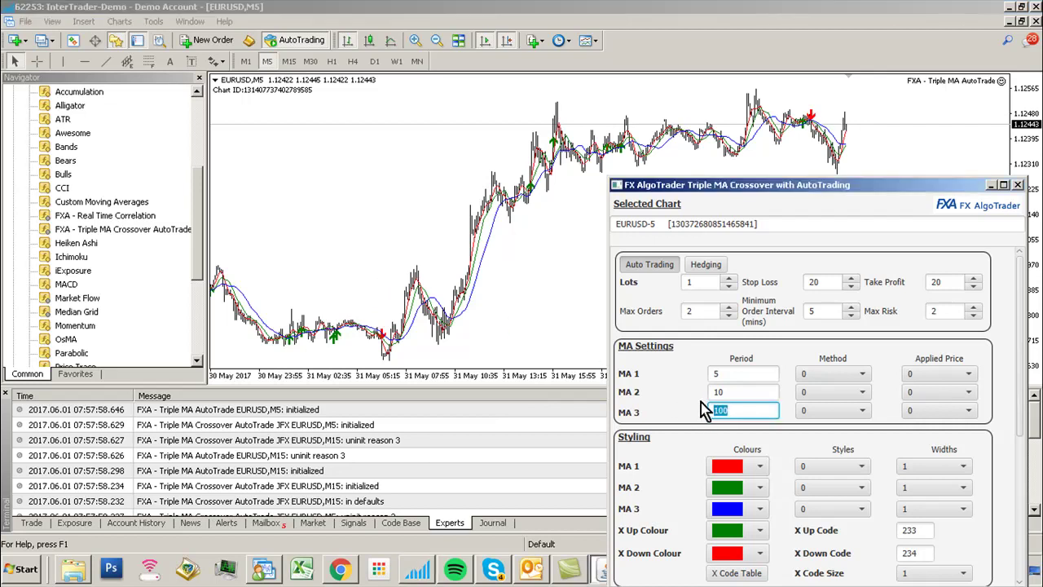
pyautogui.write('200')
pyautogui.click(540, 270)
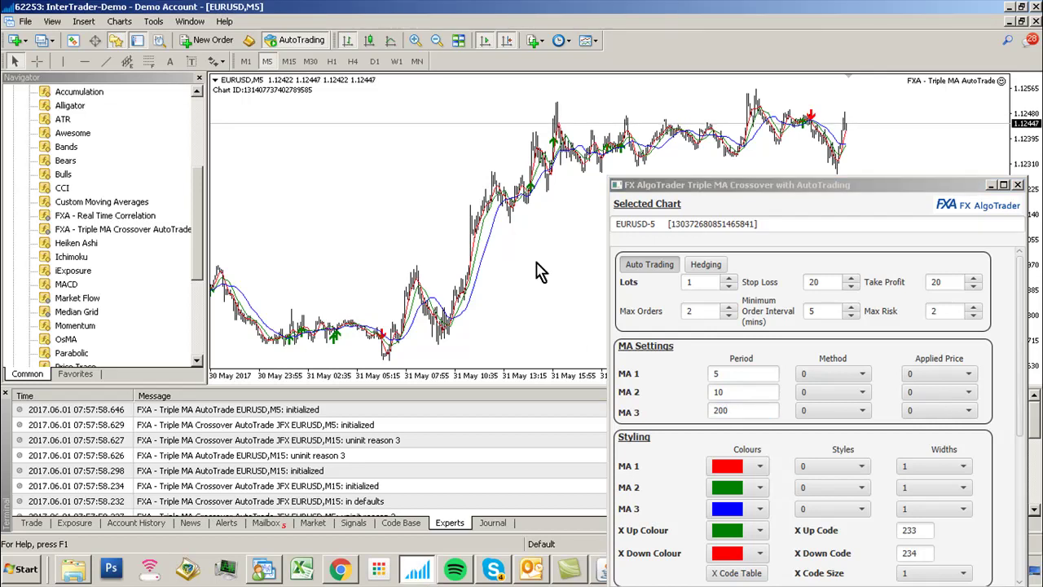
# Close the Triple MA settings, place the AlgoTrader panel beside the chart, and view saved MT4 data paths.
pyautogui.click(1017, 185)
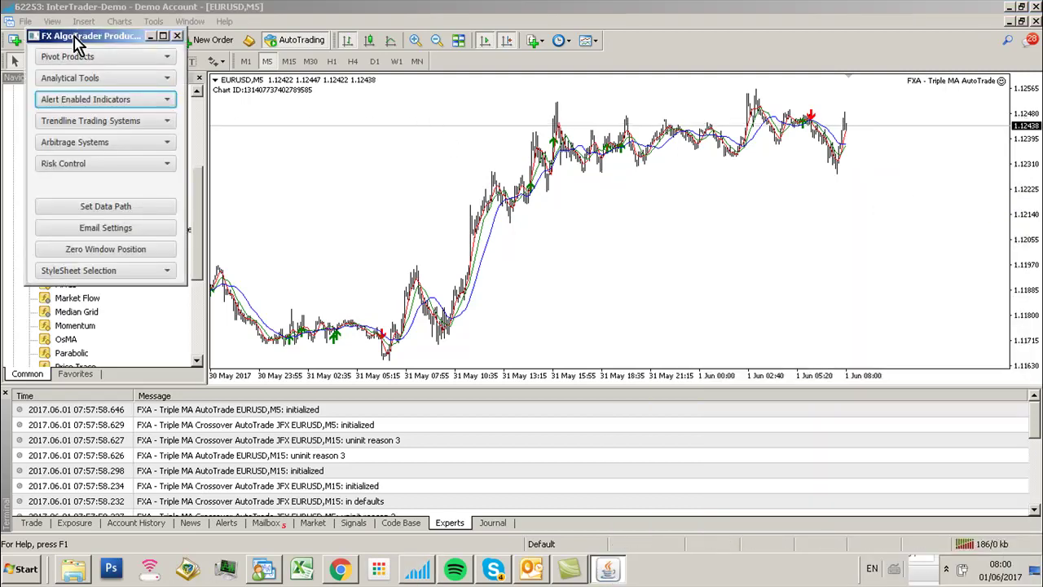
pyautogui.moveTo(76, 41); pyautogui.dragTo(791, 187)
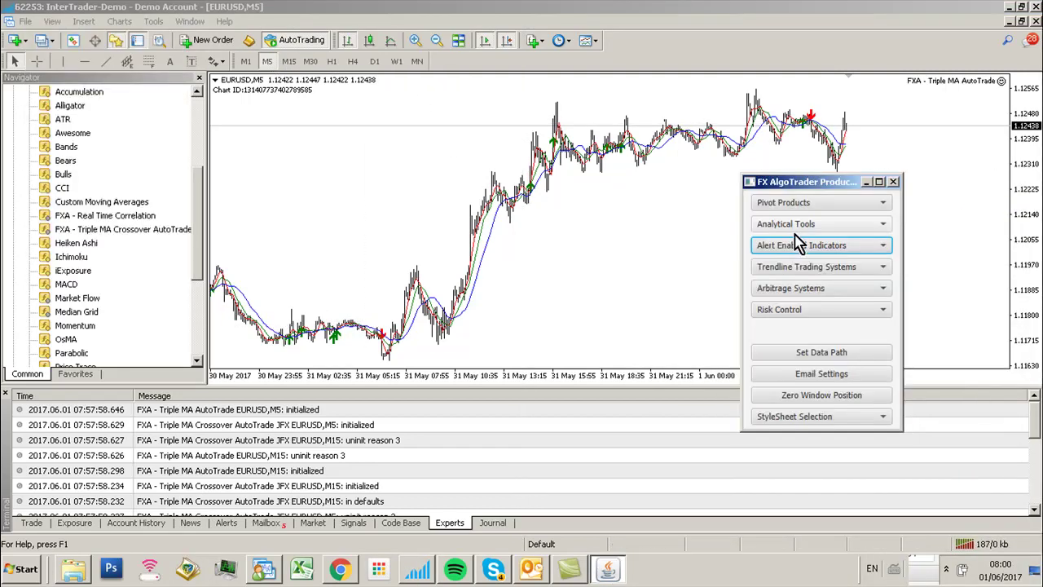
pyautogui.click(805, 352)
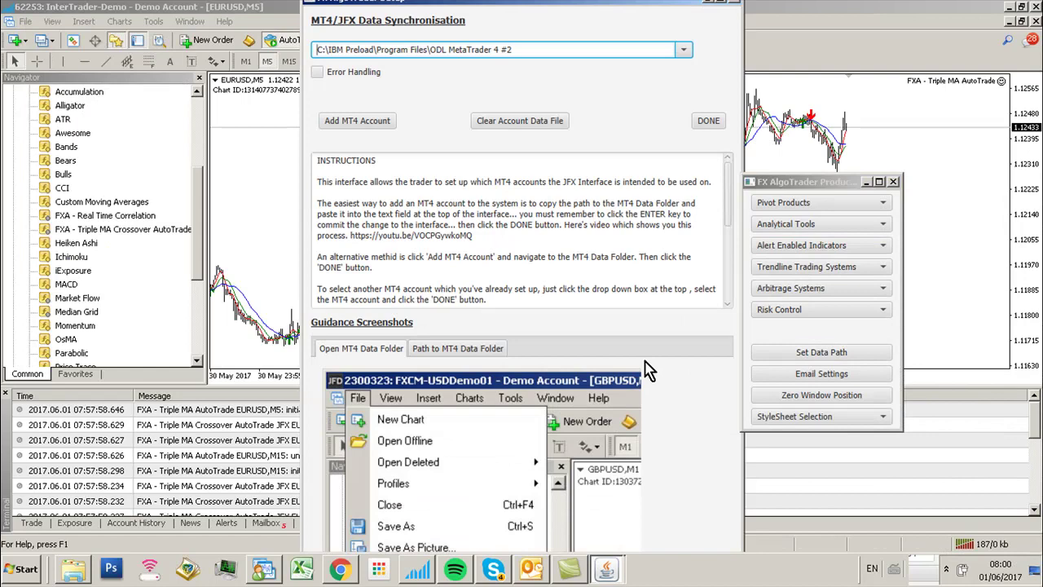
pyautogui.click(682, 51)
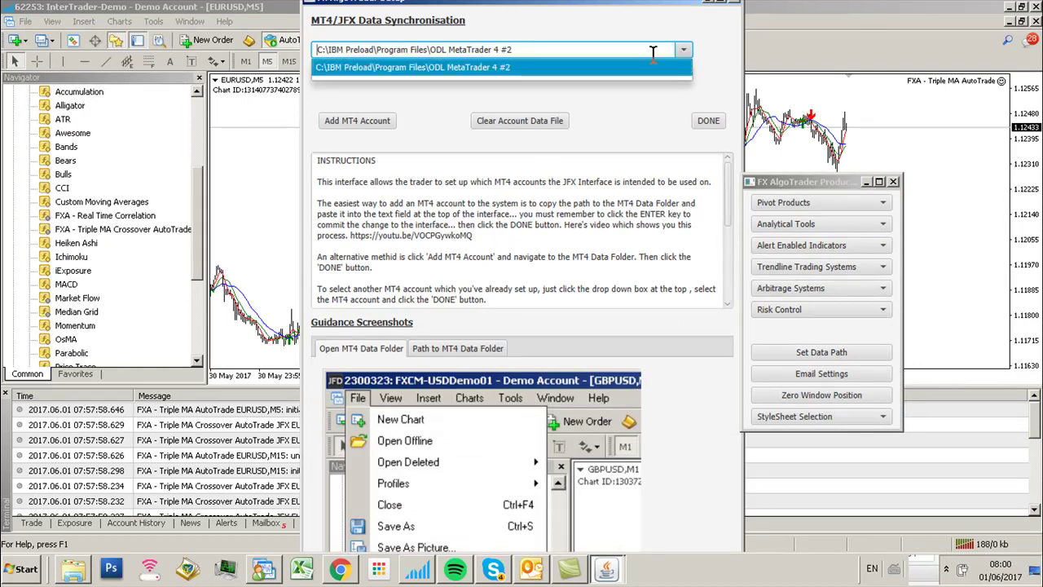
# Select the InterTraderDirect 4 Terminal folder under C:\Program Files (x86), then finish with DONE.
pyautogui.click(335, 120)
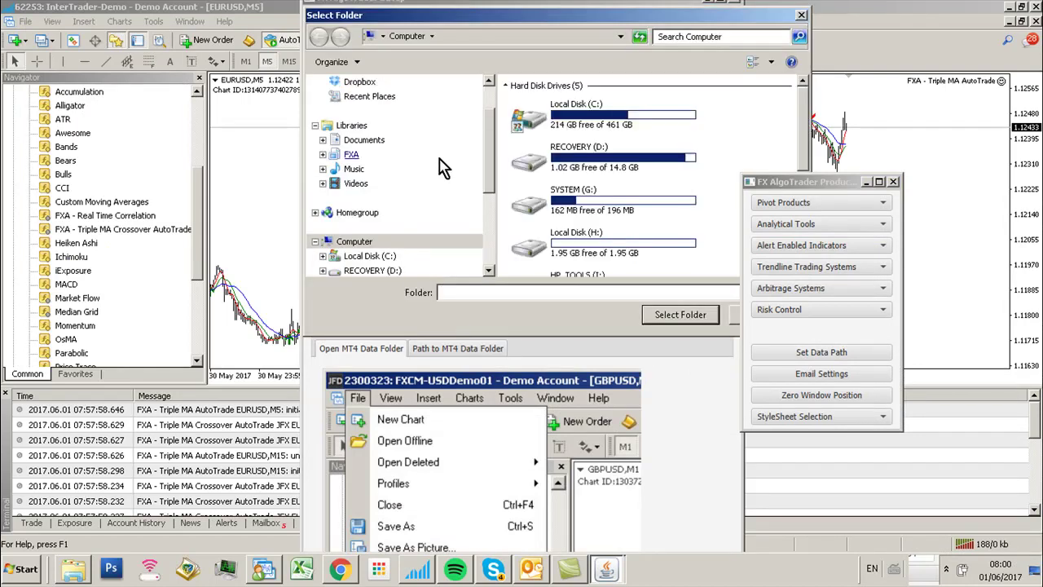
pyautogui.doubleClick(528, 122)
pyautogui.click(570, 163)
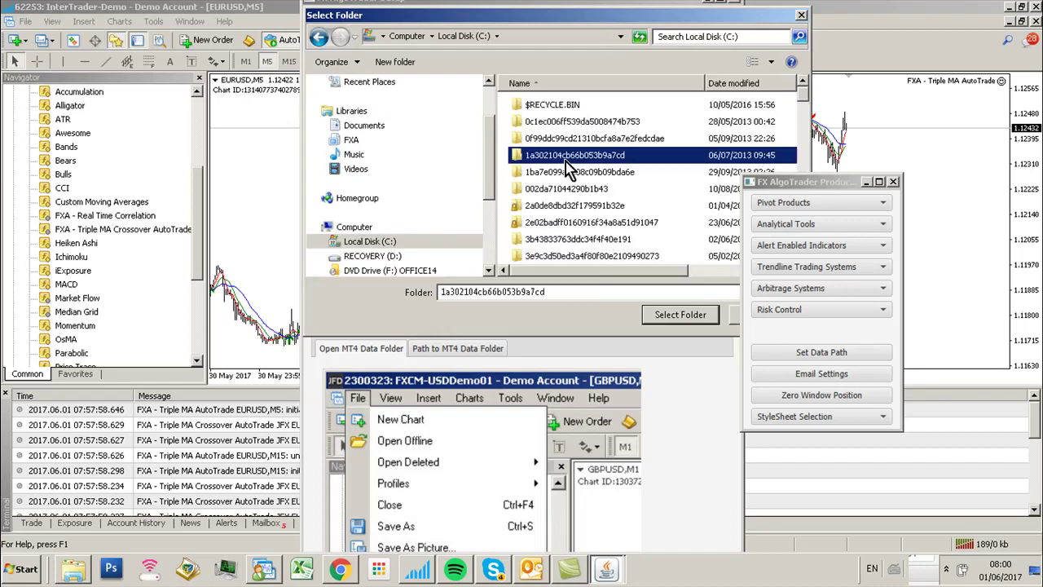
pyautogui.press('p')
pyautogui.doubleClick(554, 138)
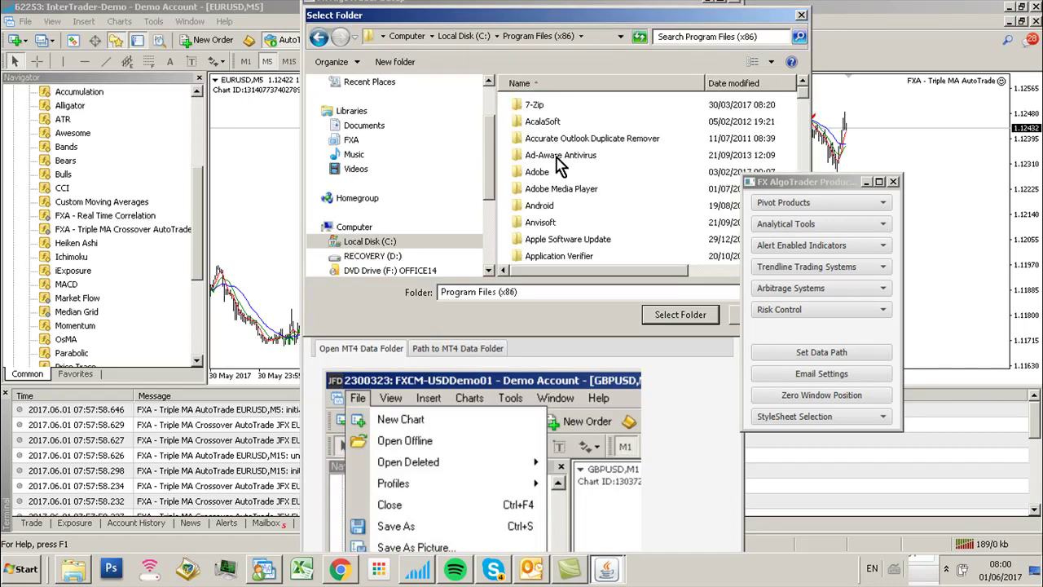
pyautogui.click(559, 159)
pyautogui.press('i')
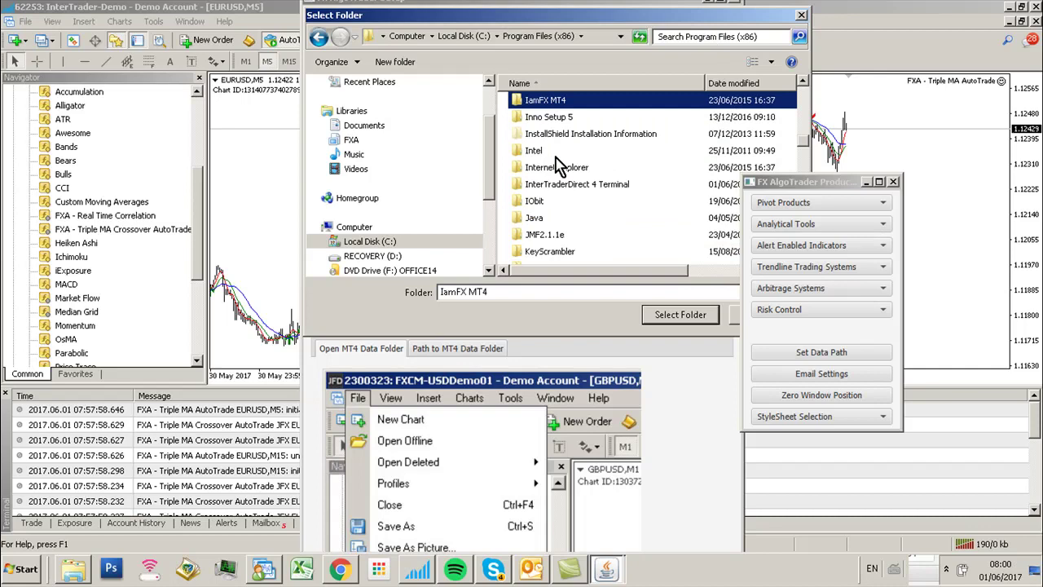
pyautogui.click(551, 186)
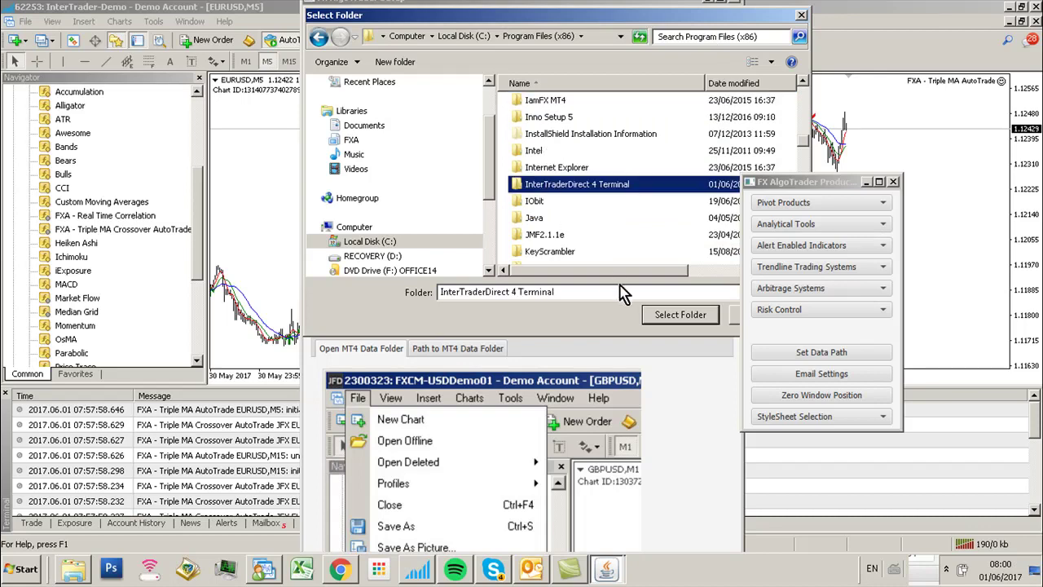
pyautogui.click(677, 316)
pyautogui.click(706, 120)
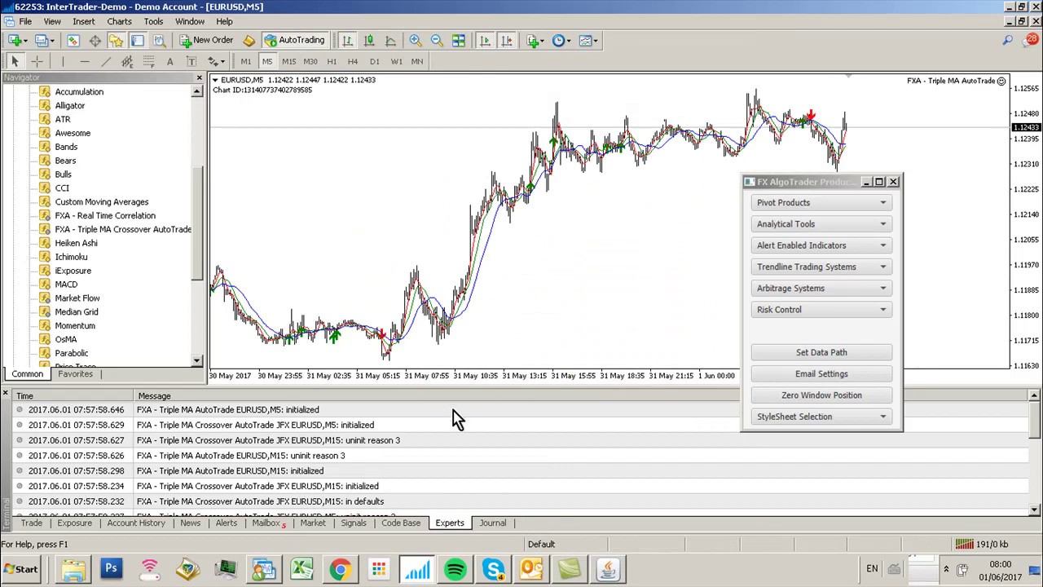
# Open the Triple MA Crossover AutoTrade settings from Alert Enabled Indicators for the EURUSD chart.
pyautogui.click(840, 245)
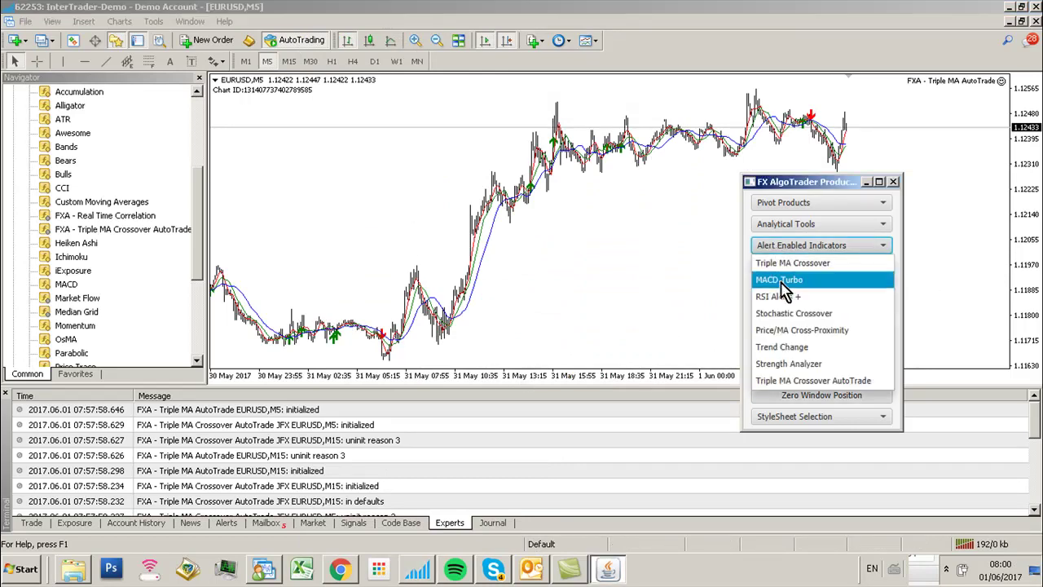
pyautogui.click(796, 381)
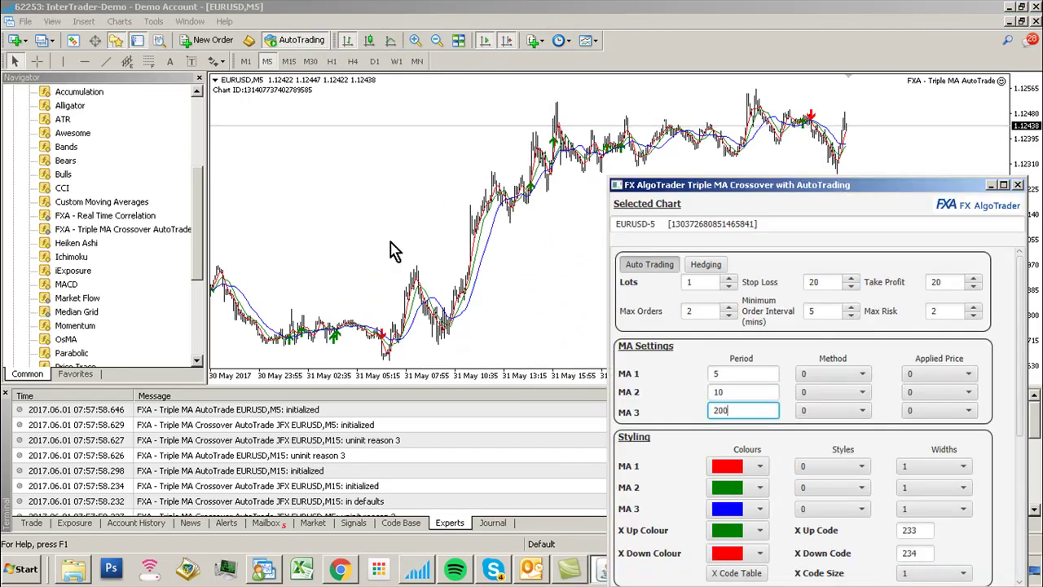
pyautogui.click(385, 200)
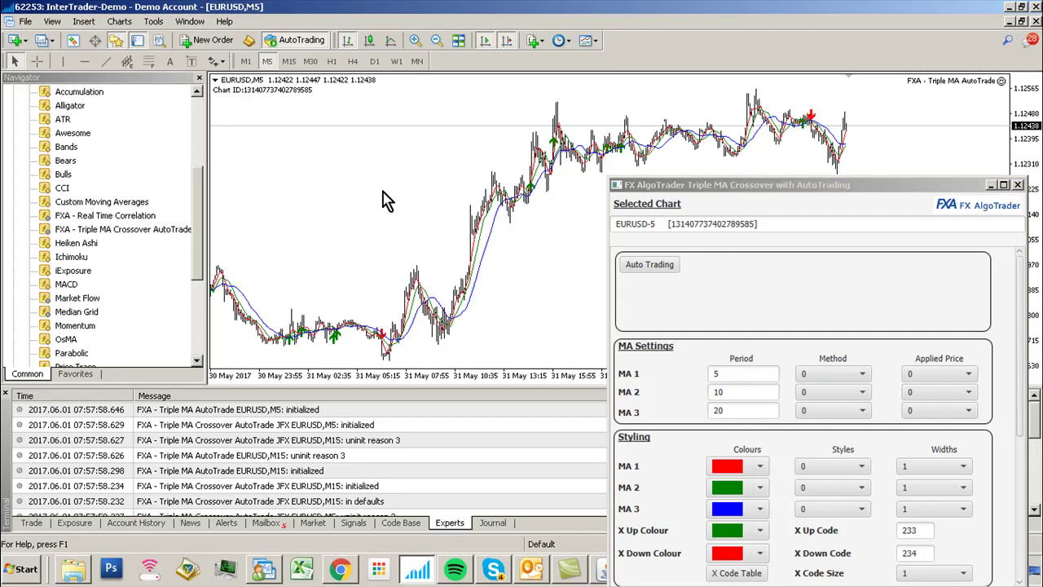
# Expand Auto Trading, set Lots to 1 and Max Orders to 2, and select the order interval.
pyautogui.click(648, 269)
pyautogui.click(706, 281)
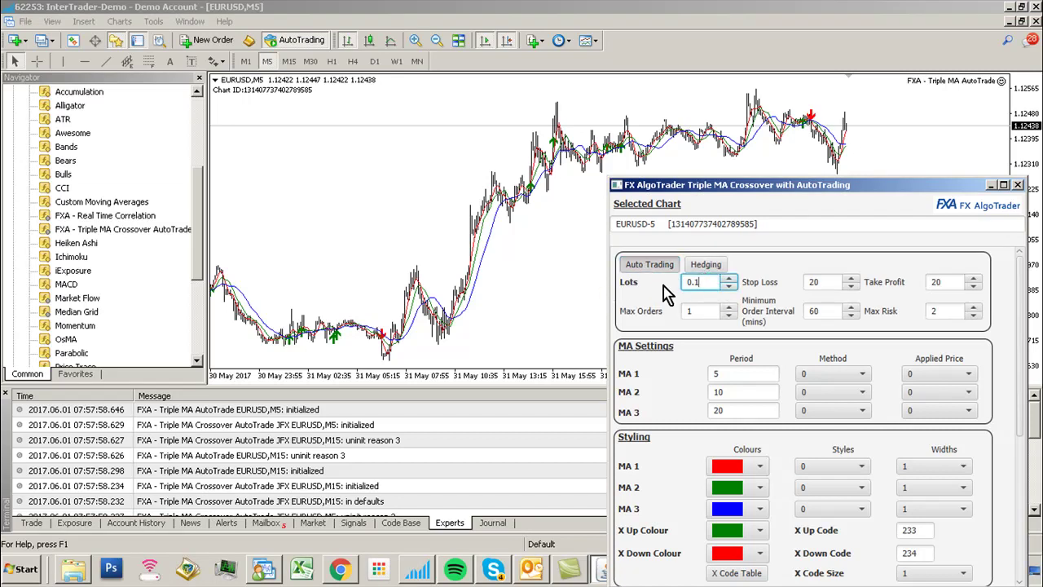
pyautogui.write('1')
pyautogui.moveTo(703, 281); pyautogui.dragTo(675, 286)
pyautogui.click(727, 309)
pyautogui.moveTo(827, 313); pyautogui.dragTo(803, 315)
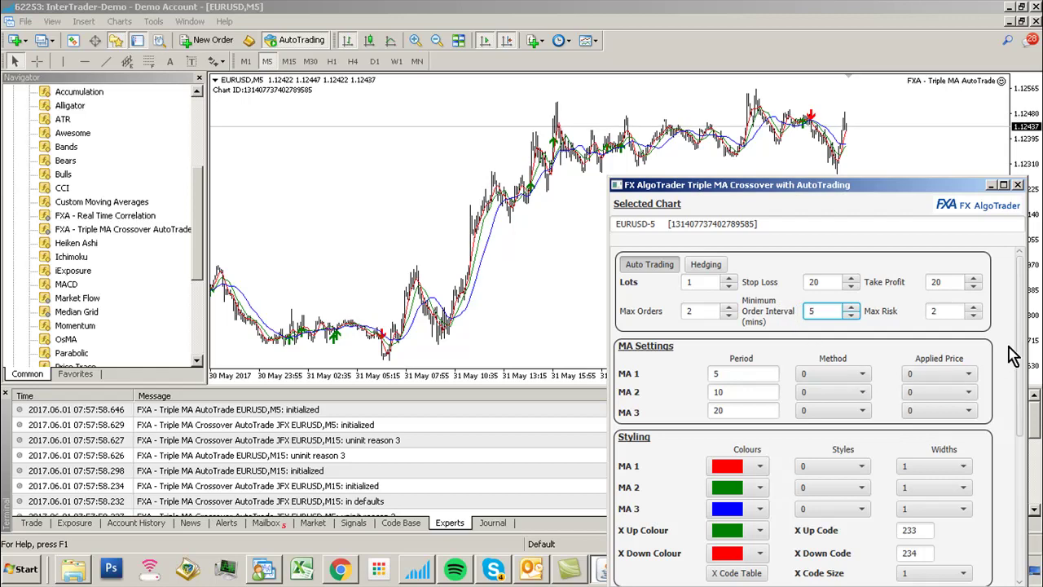
# Set Max Alerts to 10000, Alert Interval to 5 minutes, and crossover mode to Printed.
pyautogui.scroll(-1, 1025, 346)
pyautogui.scroll(1, 1025, 342)
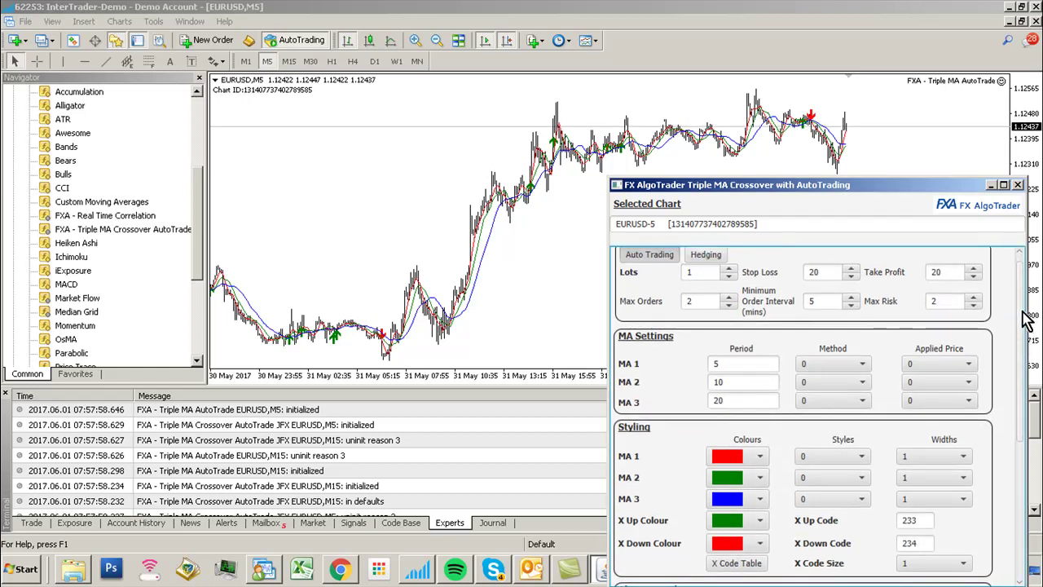
pyautogui.scroll(-2, 1023, 326)
pyautogui.scroll(2, 1020, 294)
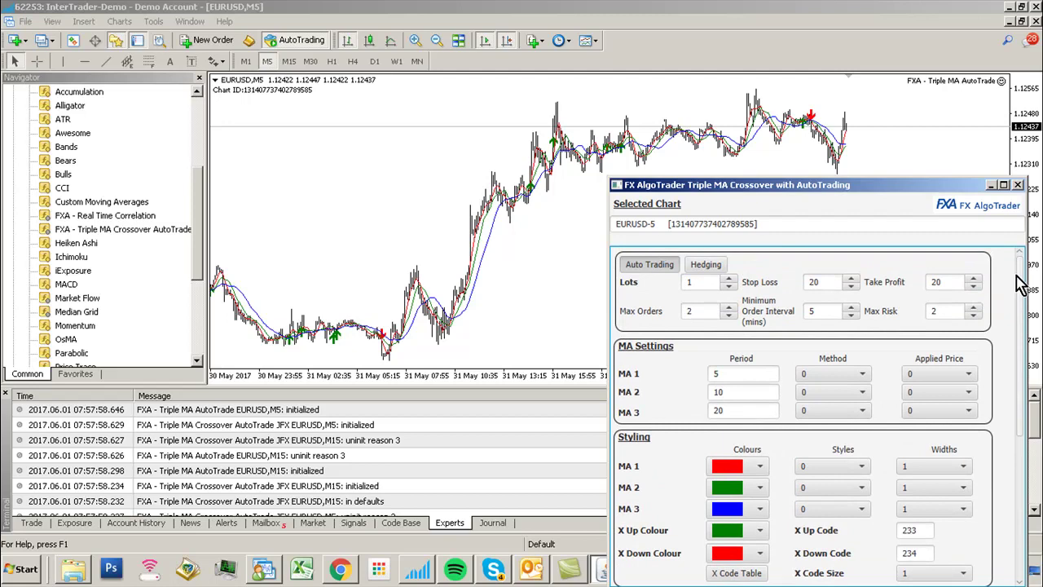
pyautogui.scroll(-5, 1023, 285)
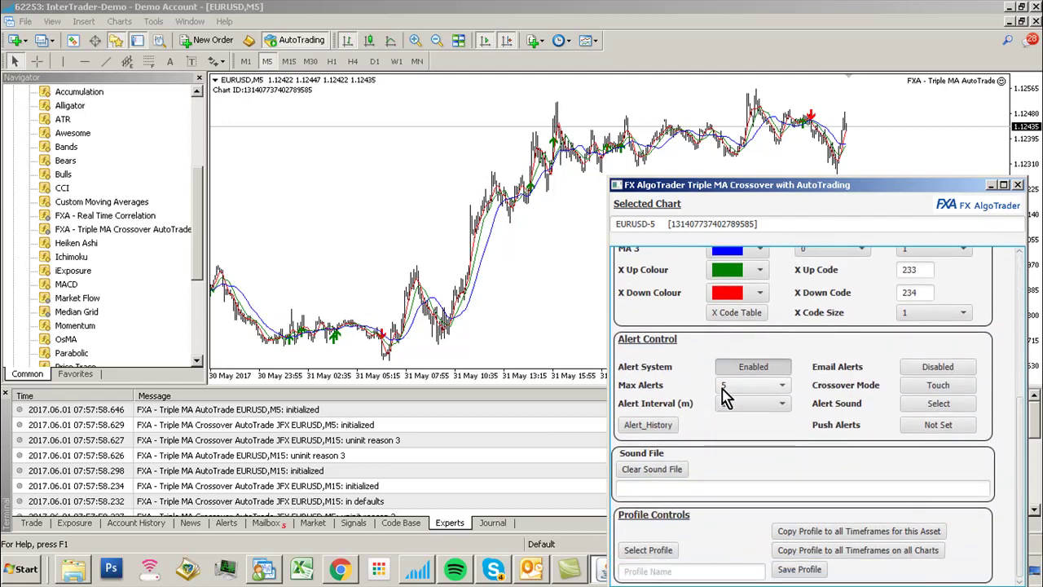
pyautogui.click(737, 391)
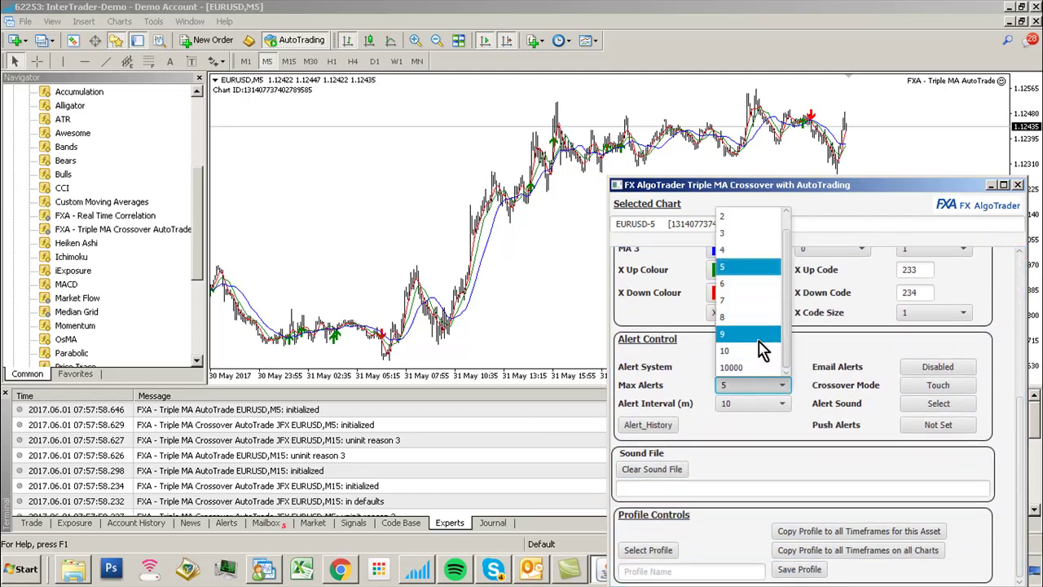
pyautogui.click(754, 368)
pyautogui.click(753, 402)
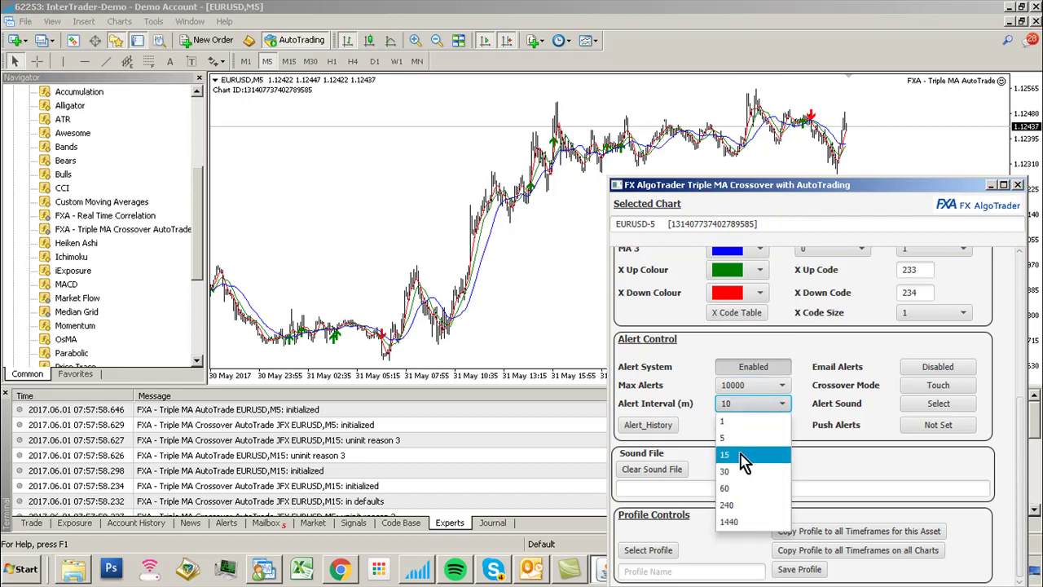
pyautogui.click(740, 438)
pyautogui.click(912, 388)
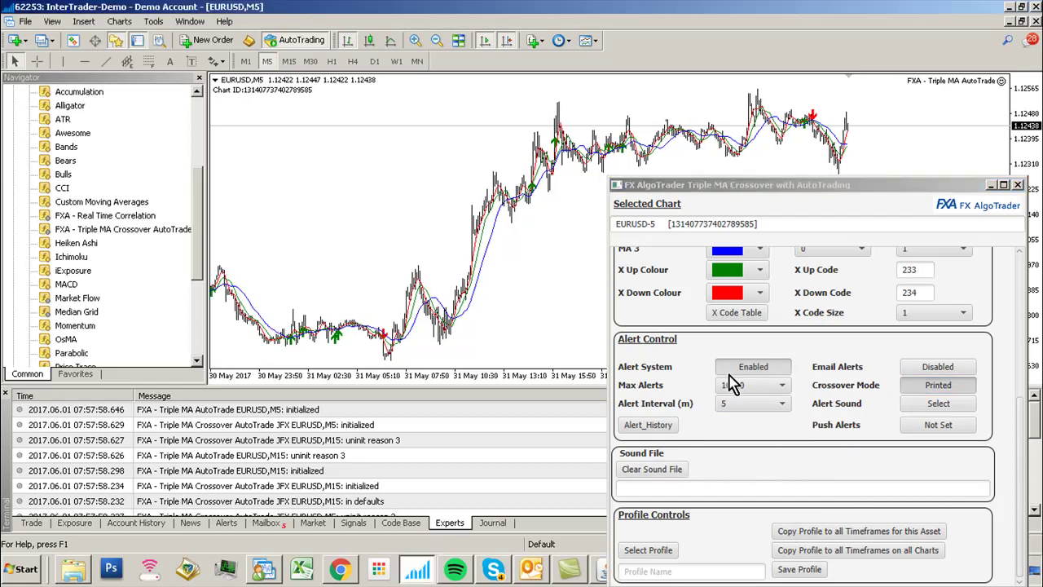
pyautogui.click(1025, 460)
pyautogui.scroll(5, 1025, 460)
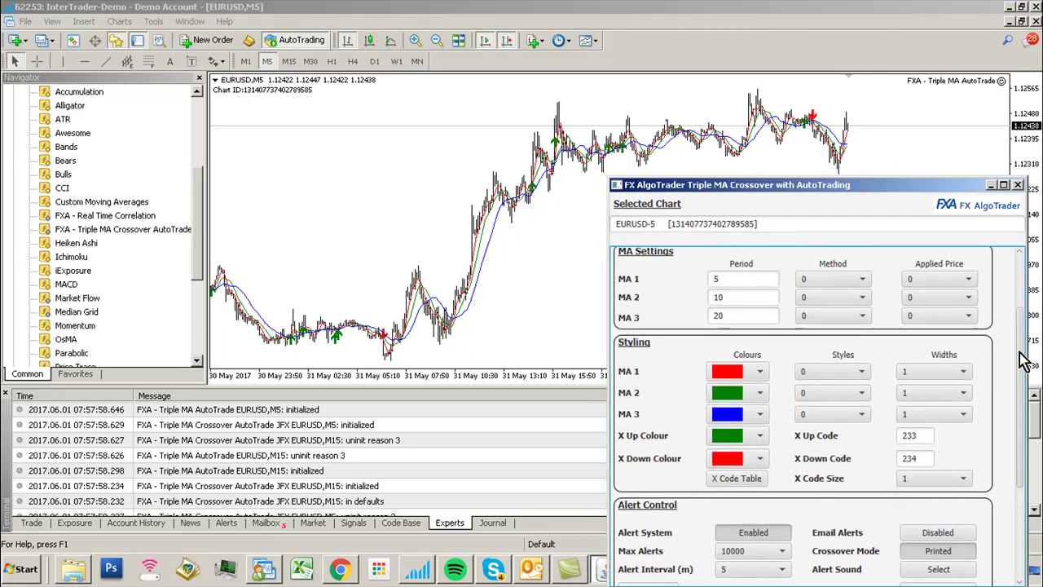
# Select the MA 3 period for replacement with 100 and switch the EURUSD chart to H1.
pyautogui.doubleClick(743, 363)
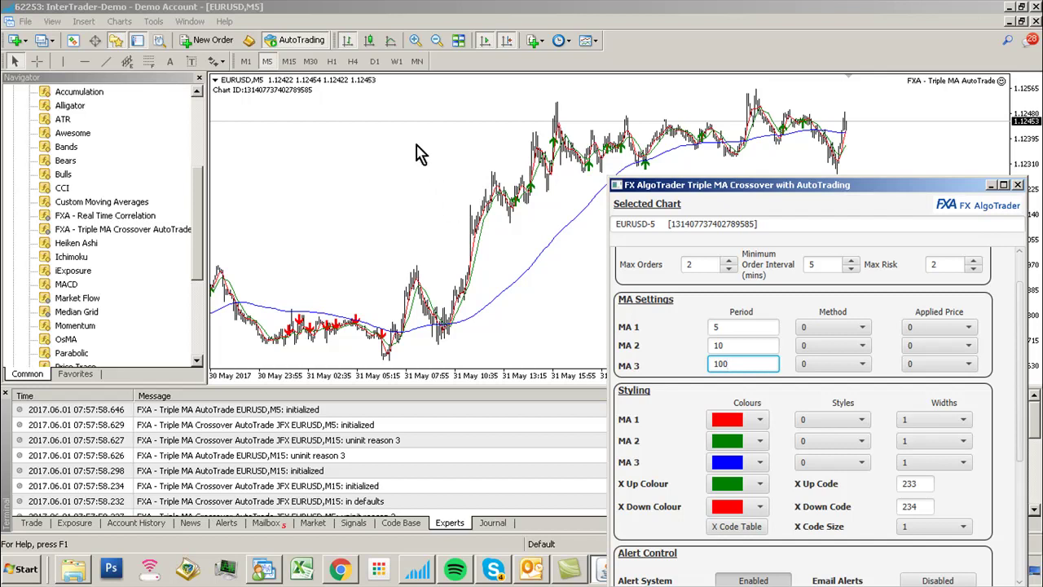
pyautogui.click(332, 61)
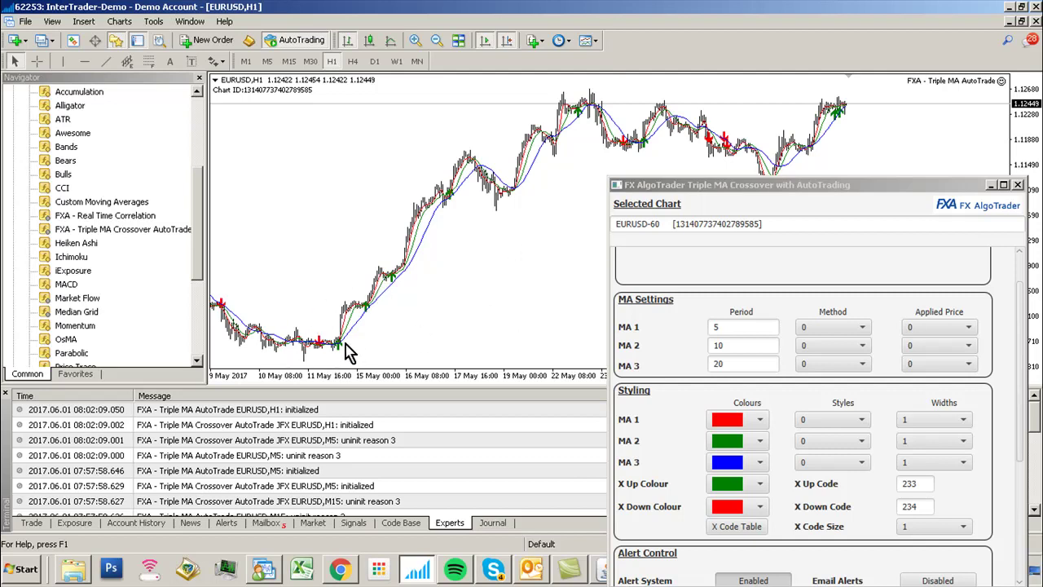
# Inspect the H1 moving averages, measure the rally with the crosshair, then return to M5.
pyautogui.moveTo(366, 320)
pyautogui.moveTo(392, 283)
pyautogui.click(35, 61)
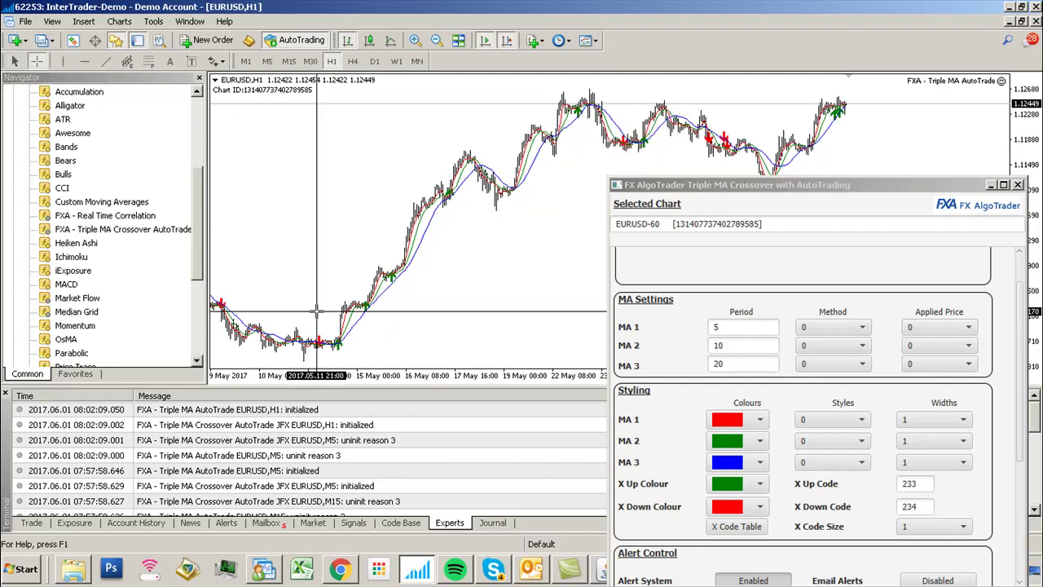
pyautogui.click(378, 281)
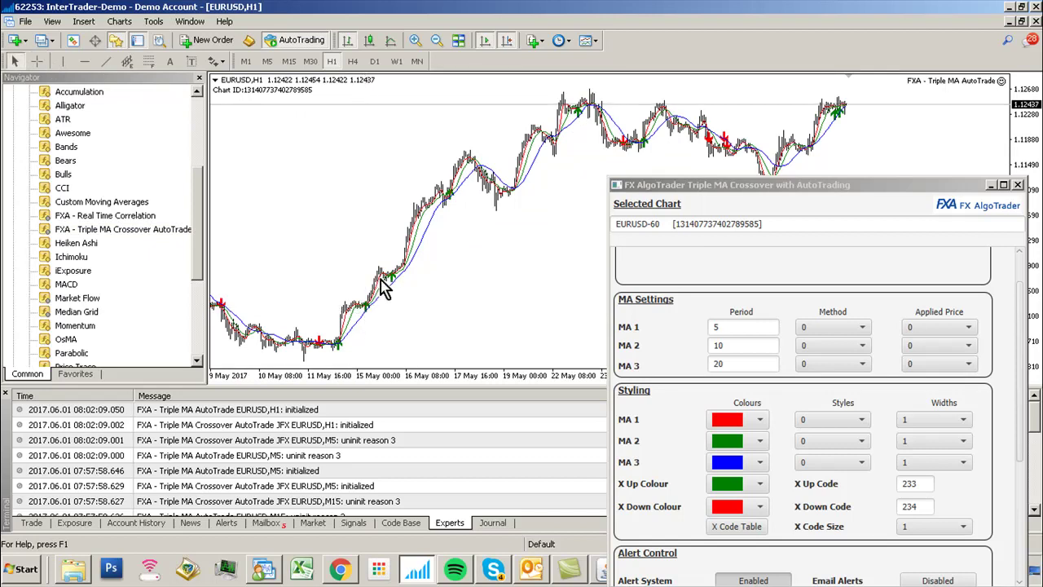
pyautogui.click(36, 61)
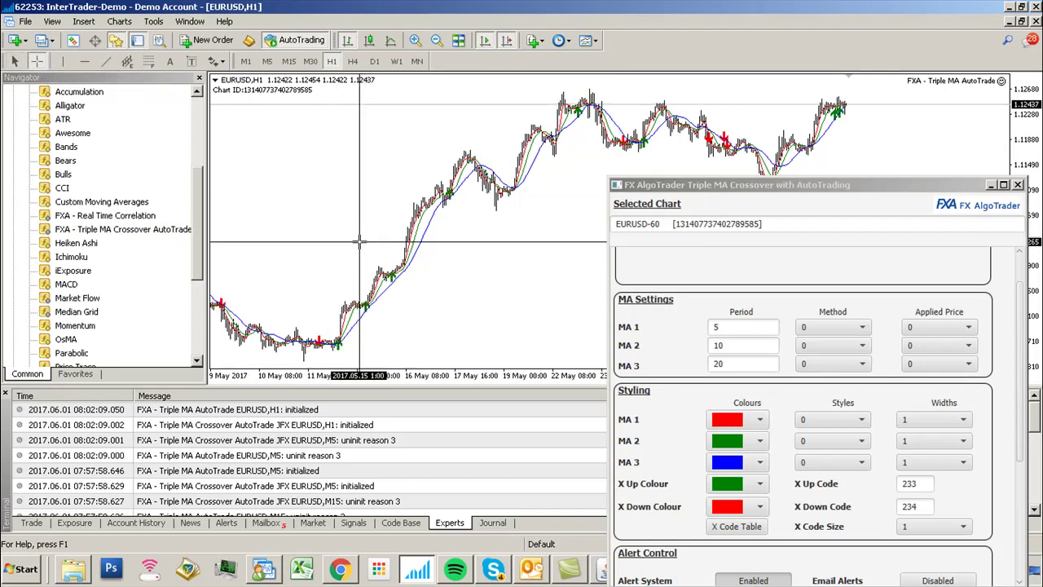
pyautogui.moveTo(390, 276); pyautogui.dragTo(423, 213)
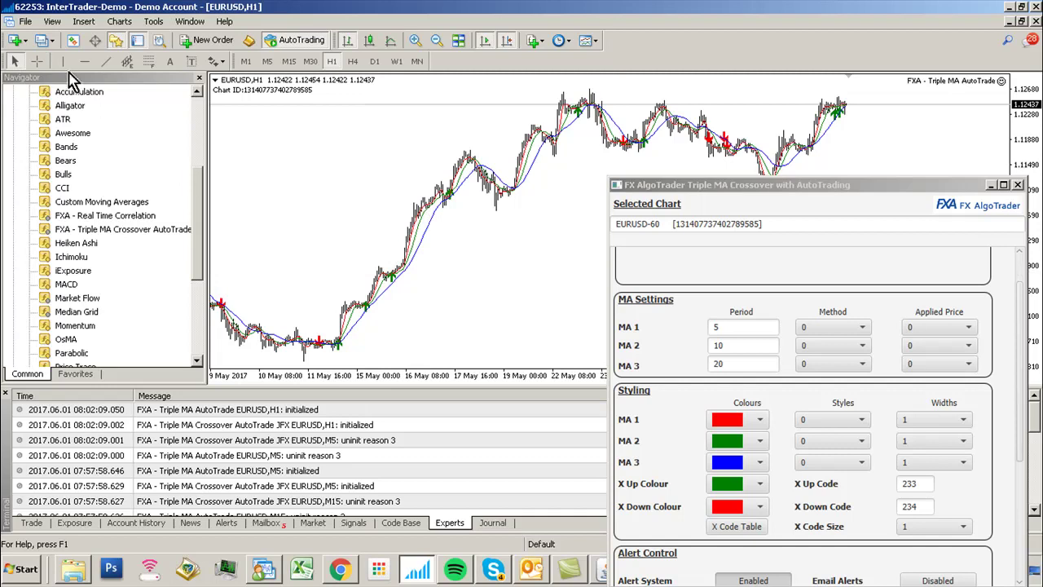
pyautogui.click(36, 61)
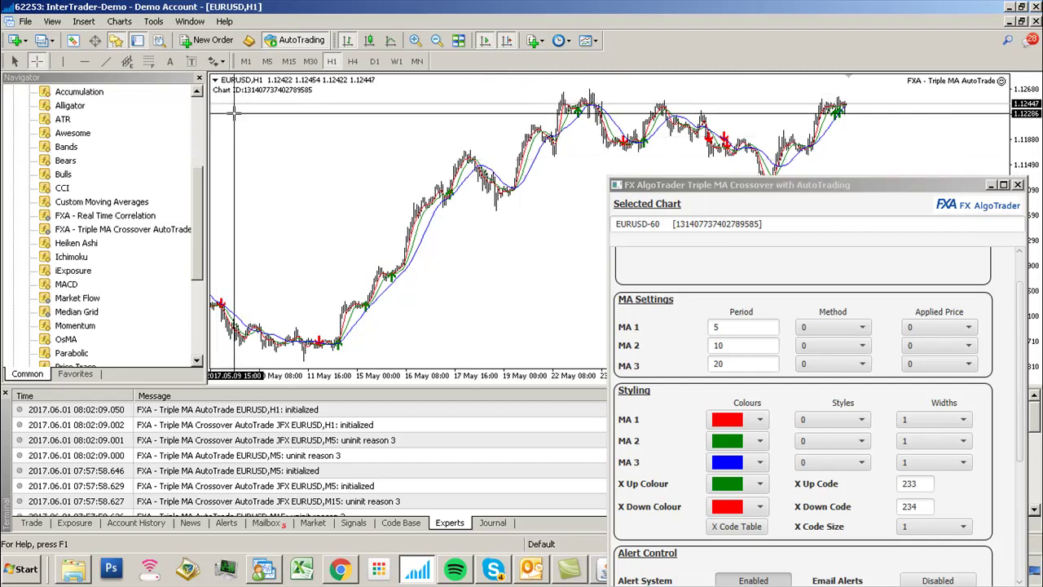
pyautogui.click(267, 62)
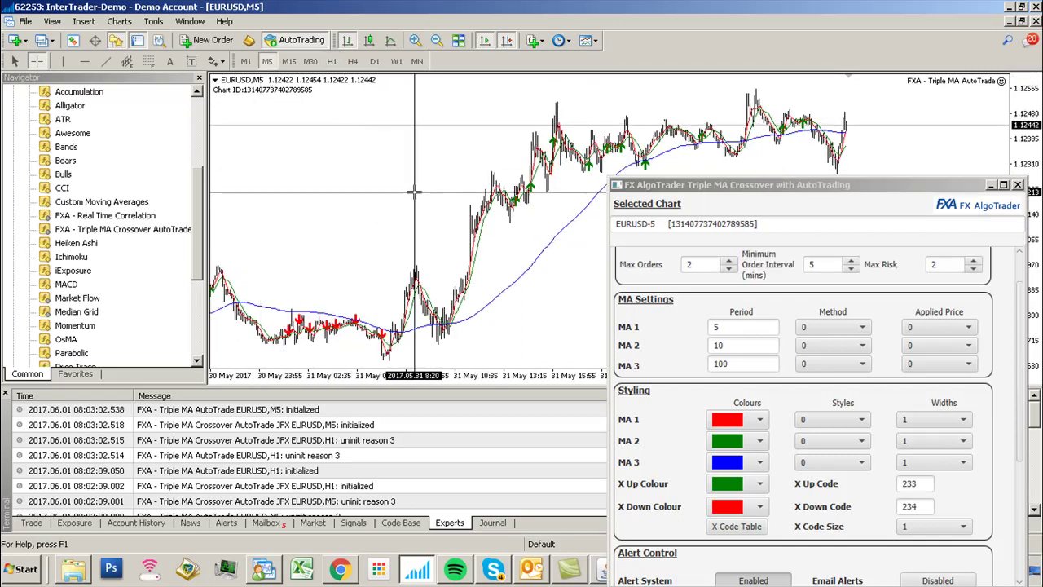
# Show the Trade tab with balance and equity, and toggle AutoTrading for the EA.
pyautogui.click(36, 524)
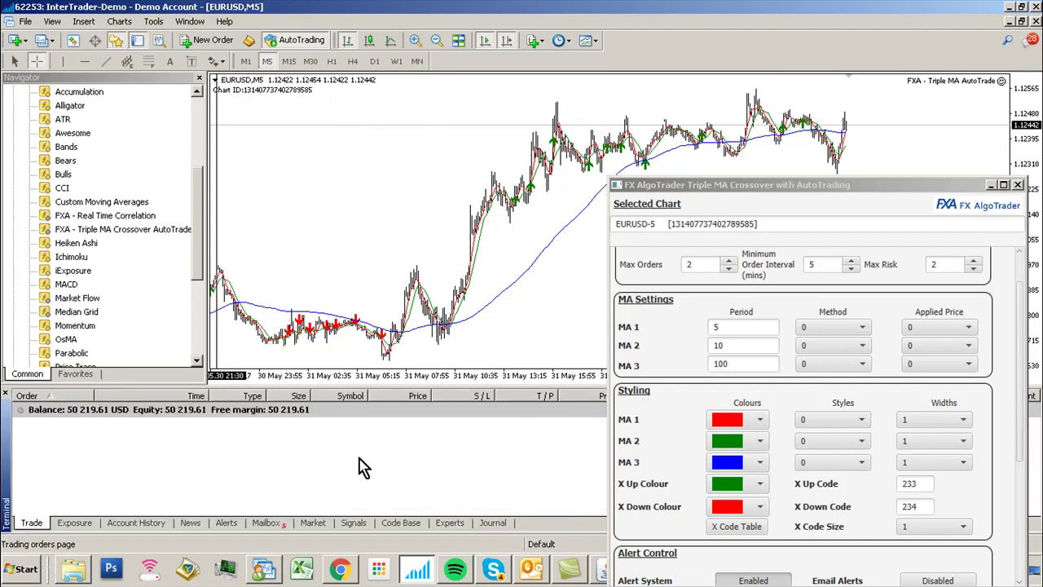
pyautogui.click(299, 43)
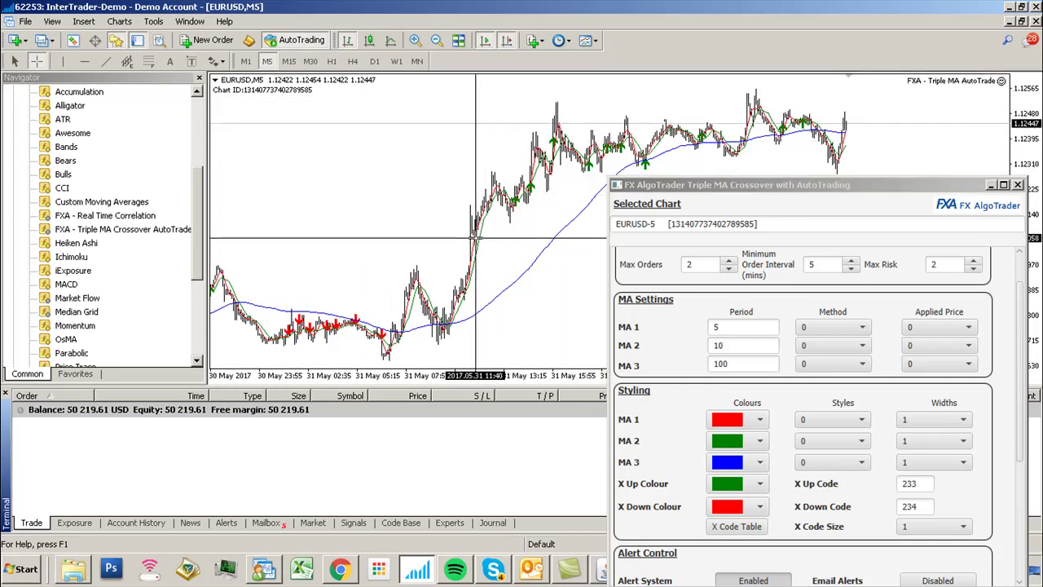
pyautogui.moveTo(476, 252)
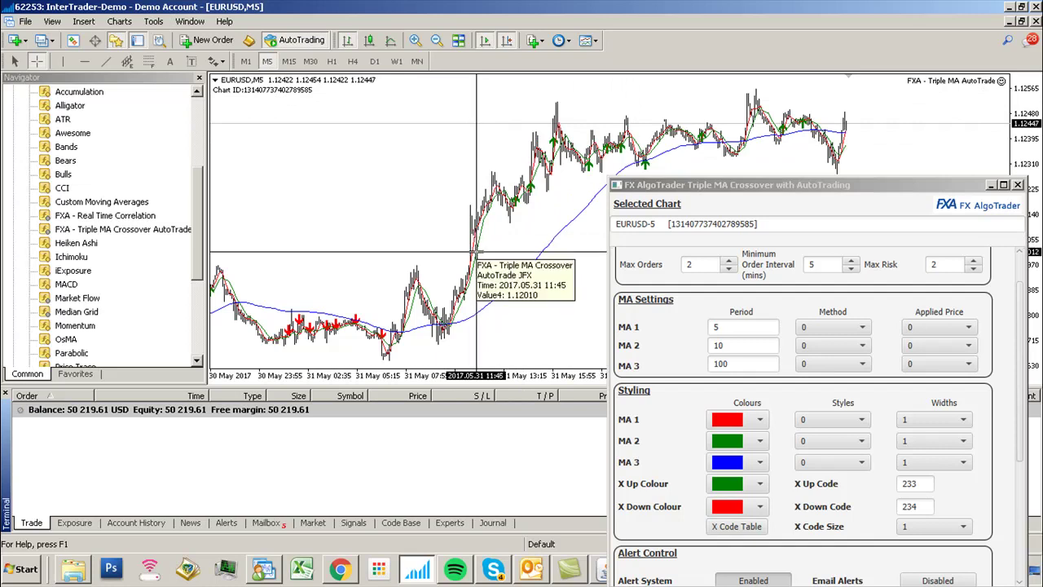